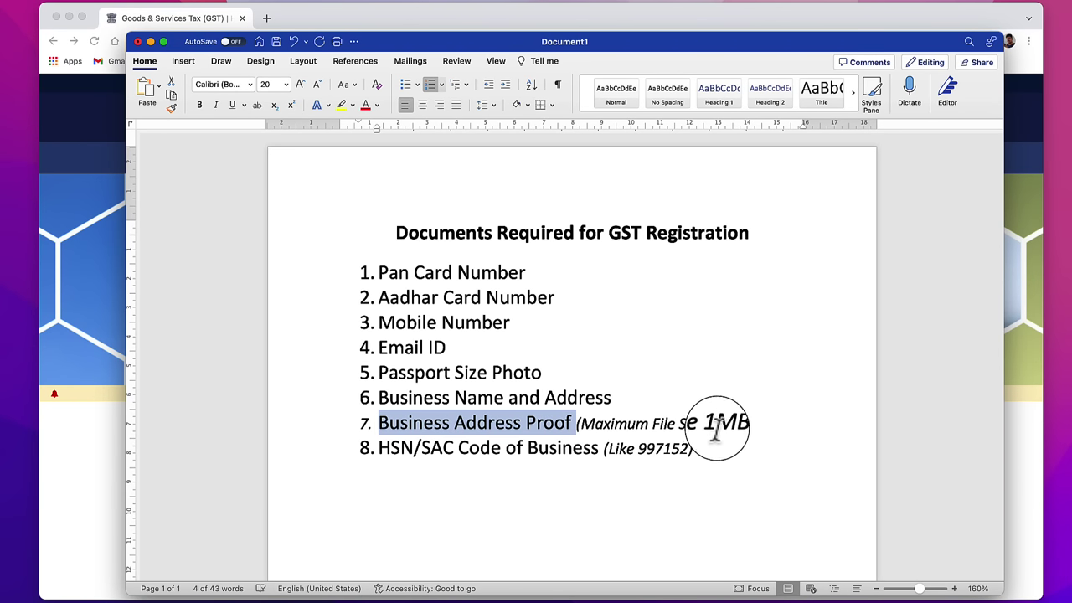
Review the list of documents required for GST registration, including the address proof file size limit and the HSN/SAC code.
{"action": "double_click", "coordinate": [712, 425]}
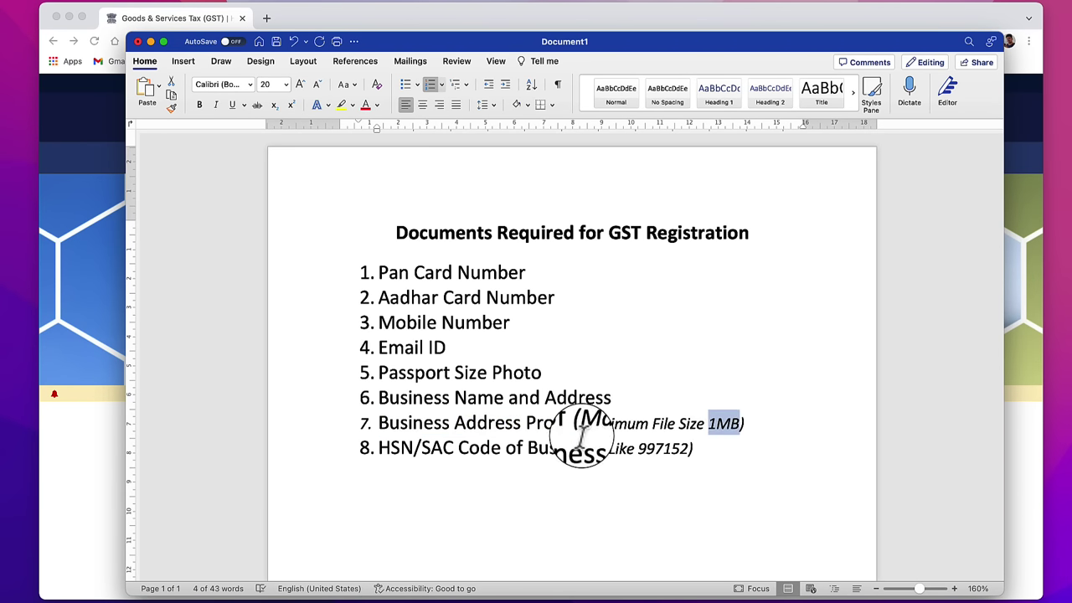
{"action": "left_click_drag", "start_coordinate": [379, 450], "coordinate": [545, 452]}
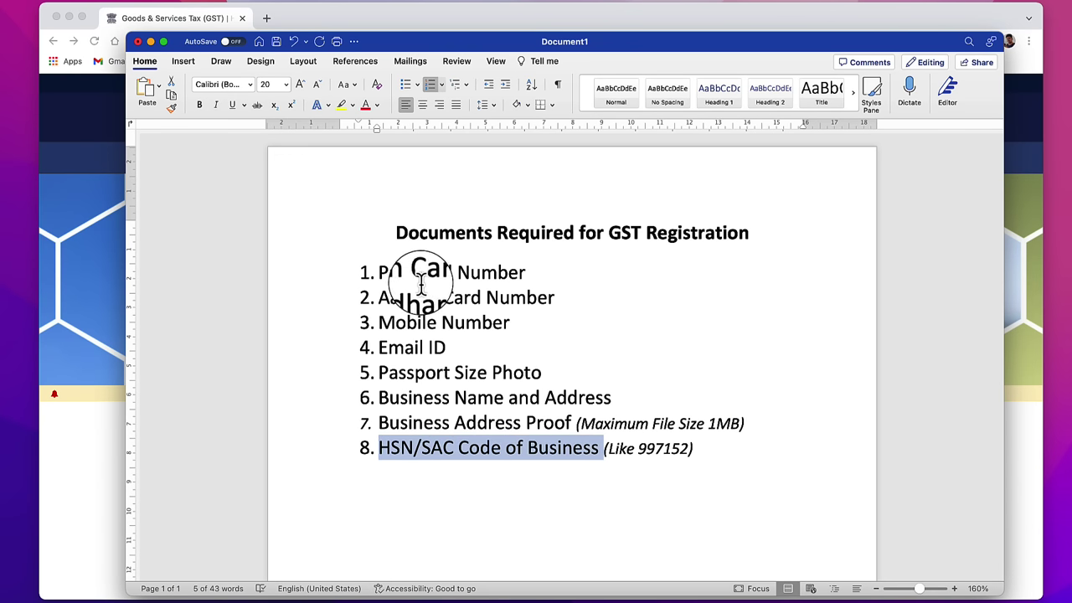
{"action": "left_click_drag", "start_coordinate": [378, 273], "coordinate": [689, 444]}
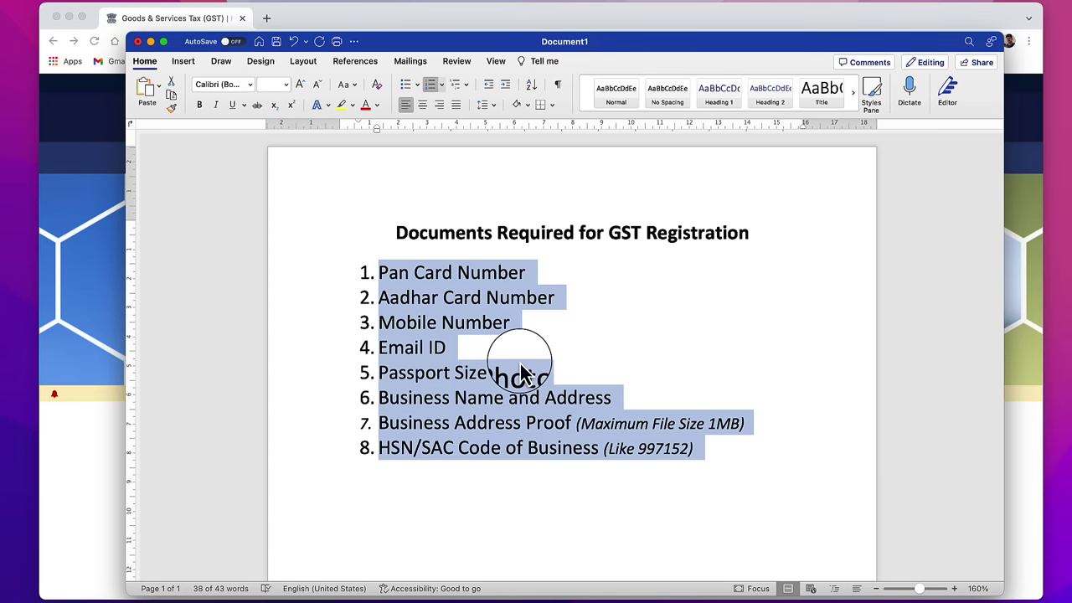
{"action": "left_click_drag", "start_coordinate": [609, 235], "coordinate": [698, 236]}
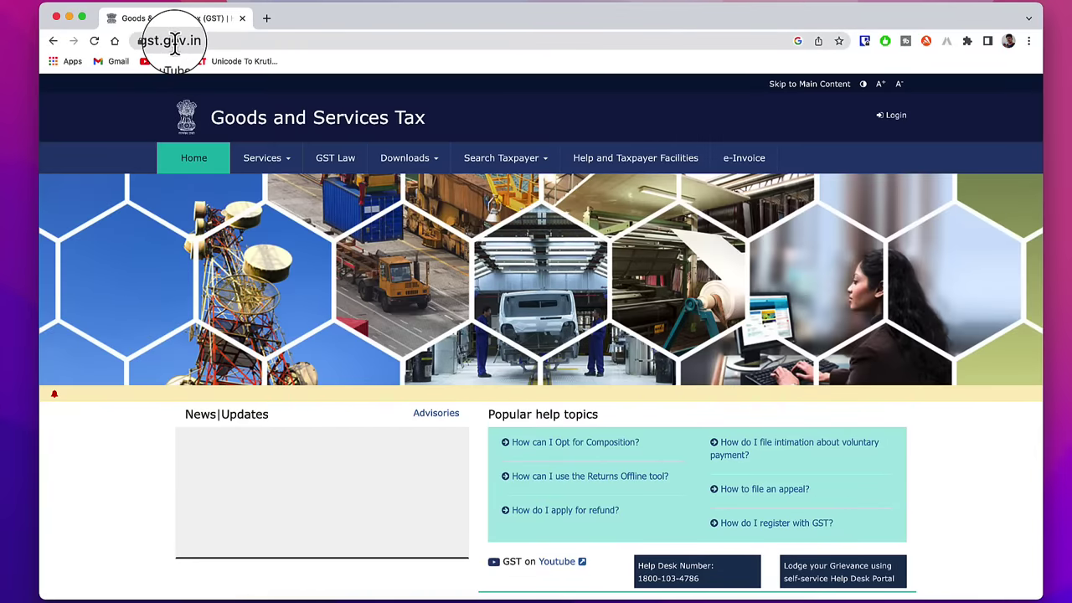
Switch to the GST portal in the browser and open the New Registration form.
{"action": "left_click", "coordinate": [270, 161]}
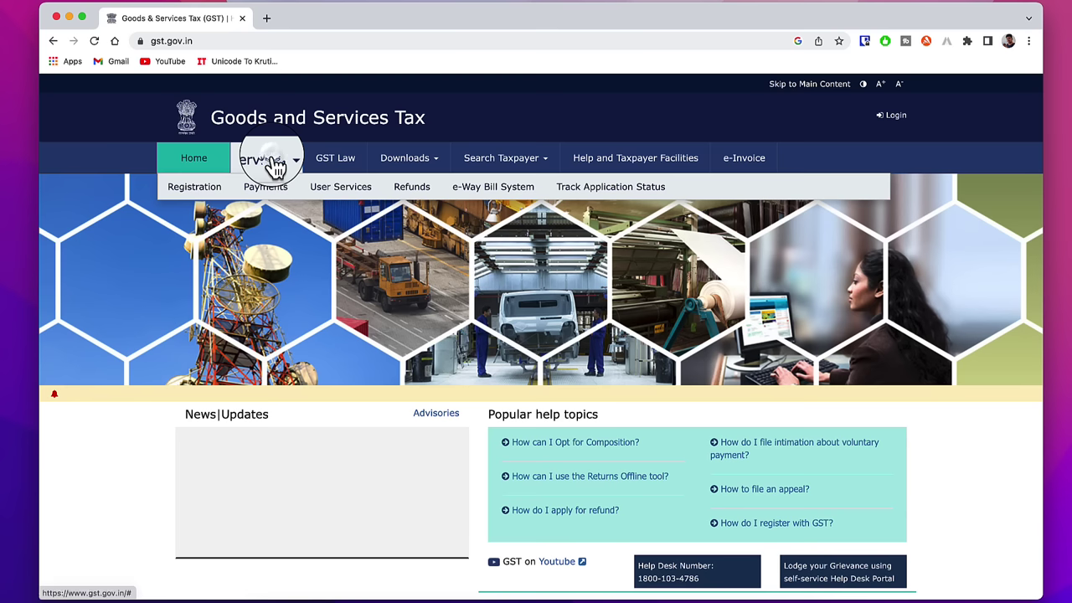
{"action": "mouse_move", "coordinate": [192, 191]}
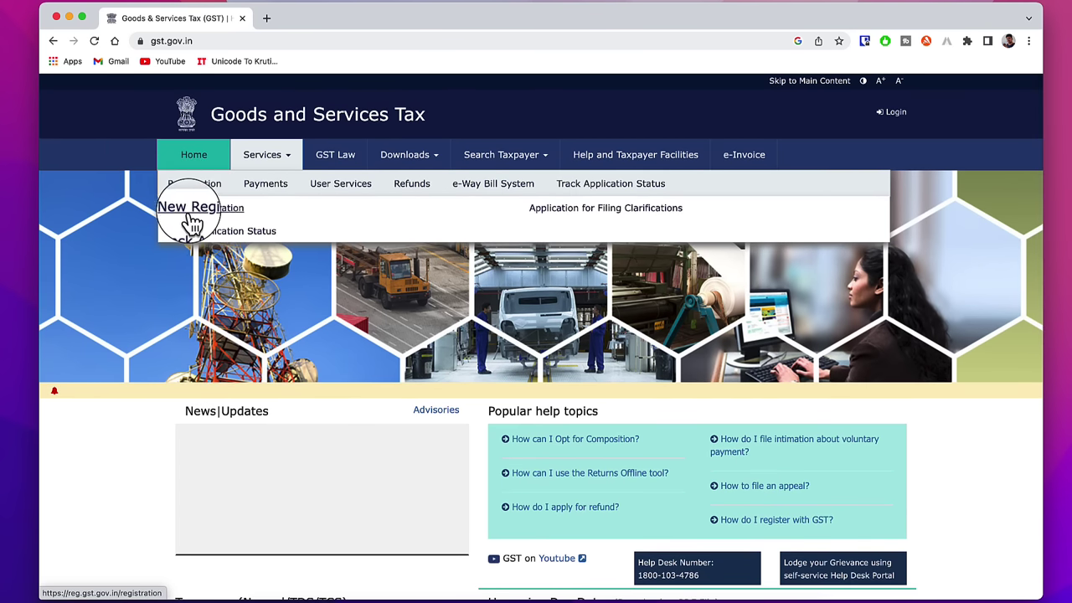
{"action": "left_click", "coordinate": [191, 212]}
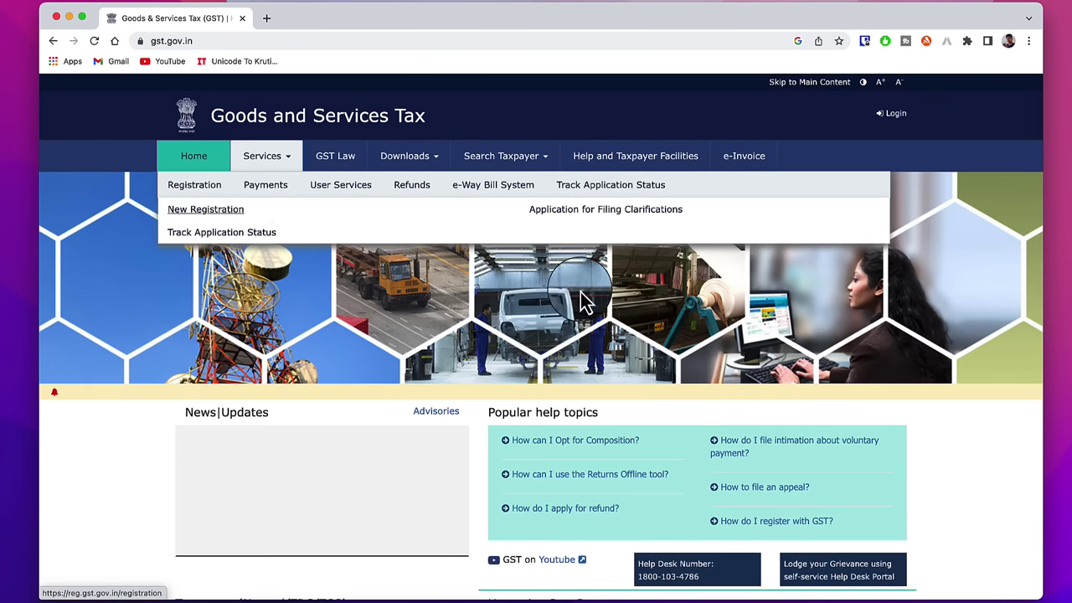
{"action": "scroll", "coordinate": [827, 369], "scroll_direction": "down", "scroll_amount": 3}
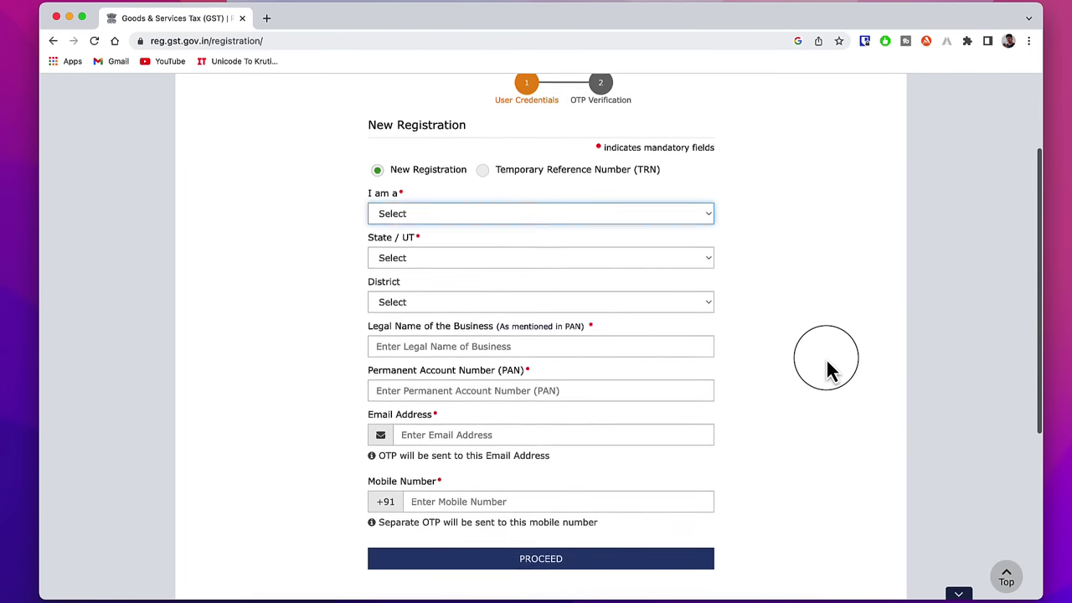
Set the applicant type to Taxpayer and the State / UT to Uttar Pradesh in the New Registration form.
{"action": "left_click", "coordinate": [423, 216]}
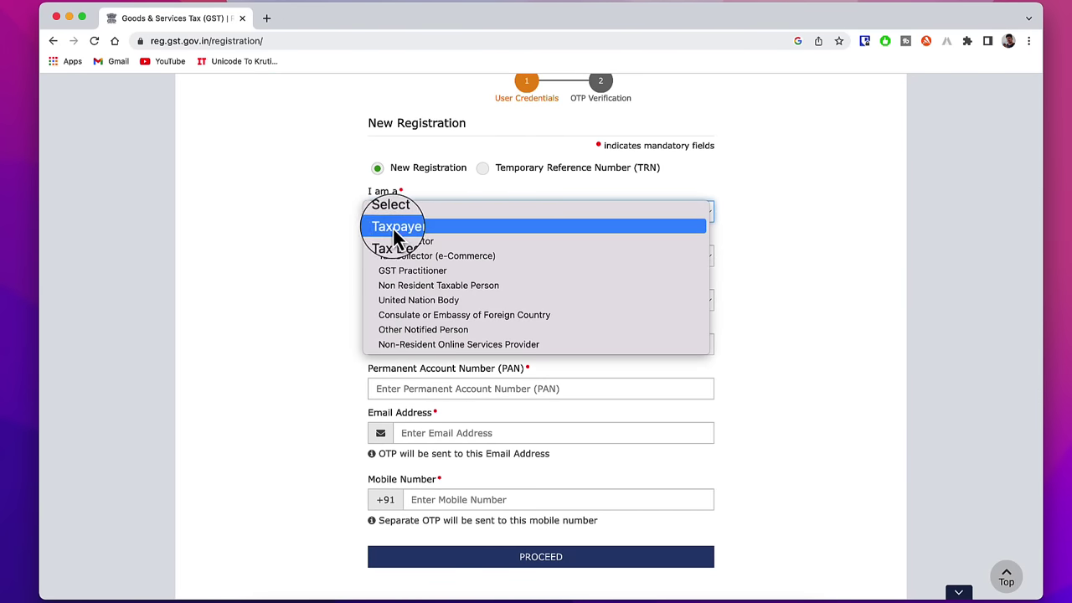
{"action": "left_click", "coordinate": [414, 227]}
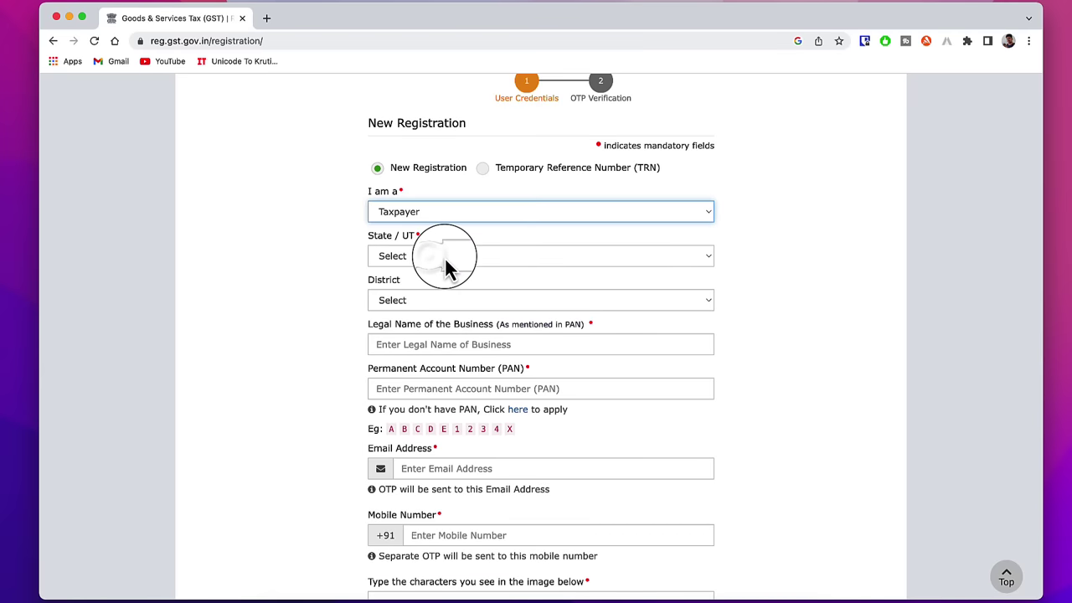
{"action": "left_click", "coordinate": [445, 263]}
{"action": "key", "text": "Down"}
{"action": "key", "text": "Down"}
{"action": "key", "text": "Down"}
{"action": "key", "text": "Down"}
{"action": "key", "text": "Down"}
{"action": "key", "text": "Down"}
{"action": "key", "text": "Down"}
{"action": "key", "text": "Down"}
{"action": "key", "text": "Down"}
{"action": "key", "text": "Down"}
{"action": "key", "text": "Down"}
{"action": "key", "text": "Down"}
{"action": "key", "text": "Down"}
{"action": "key", "text": "Down"}
{"action": "key", "text": "Down"}
{"action": "key", "text": "Down"}
{"action": "key", "text": "Down"}
{"action": "key", "text": "Down"}
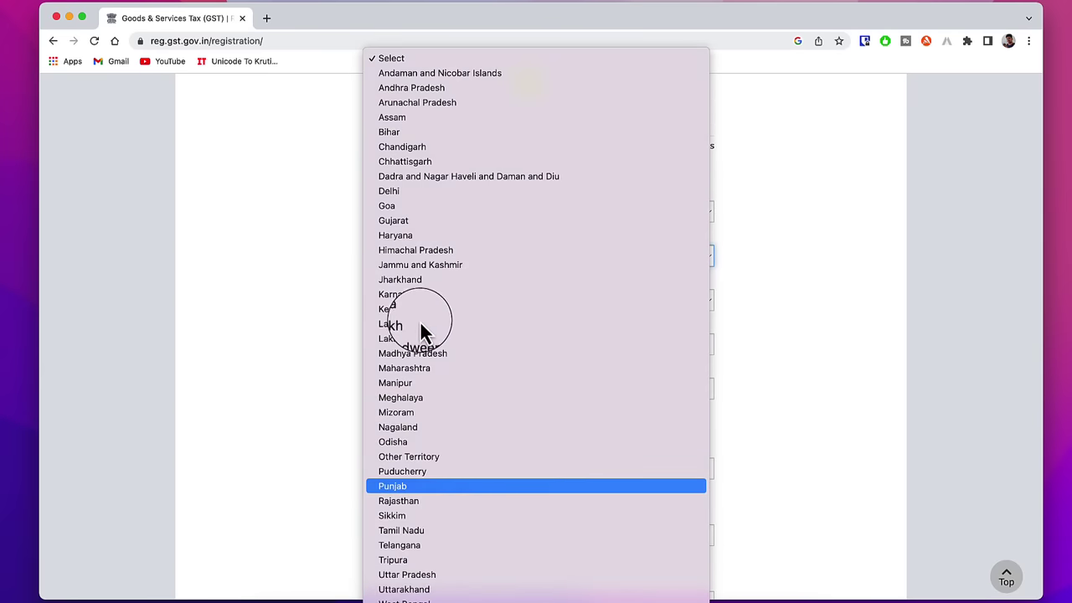
{"action": "key", "text": "Return"}
Set the district to Bijnor in the New Registration form.
{"action": "left_click", "coordinate": [429, 306]}
{"action": "key", "text": "Down"}
{"action": "key", "text": "Down"}
{"action": "key", "text": "Down"}
{"action": "key", "text": "Down"}
{"action": "key", "text": "Down"}
{"action": "key", "text": "Down"}
{"action": "key", "text": "Down"}
{"action": "key", "text": "Down"}
{"action": "key", "text": "Down"}
{"action": "key", "text": "Down"}
{"action": "key", "text": "Down"}
{"action": "key", "text": "Down"}
{"action": "key", "text": "Down"}
{"action": "key", "text": "Down"}
{"action": "key", "text": "Down"}
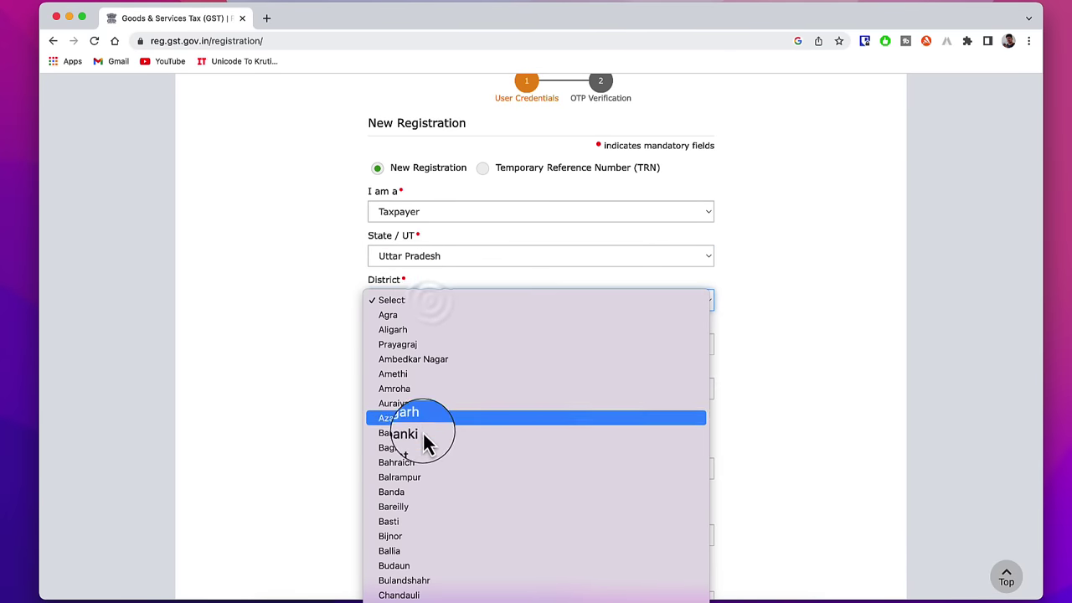
{"action": "key", "text": "Down"}
{"action": "key", "text": "Return"}
Submit the form with the legal business name, PAN, email address, mobile number and captcha, and verify it with the mobile and email OTPs.
{"action": "scroll", "coordinate": [436, 222], "scroll_direction": "down", "scroll_amount": 3}
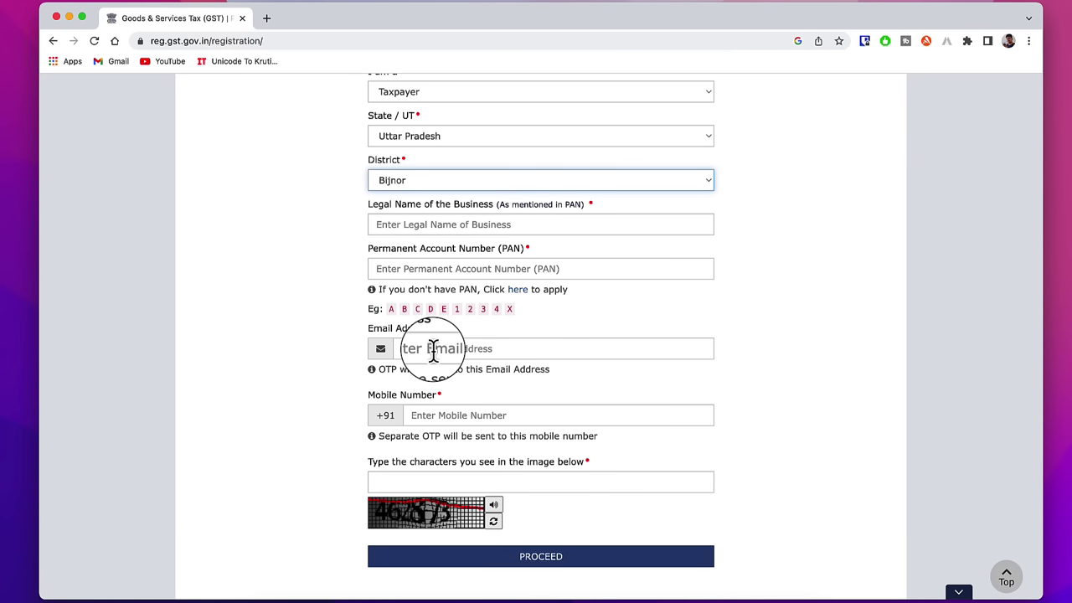
{"action": "left_click", "coordinate": [407, 483]}
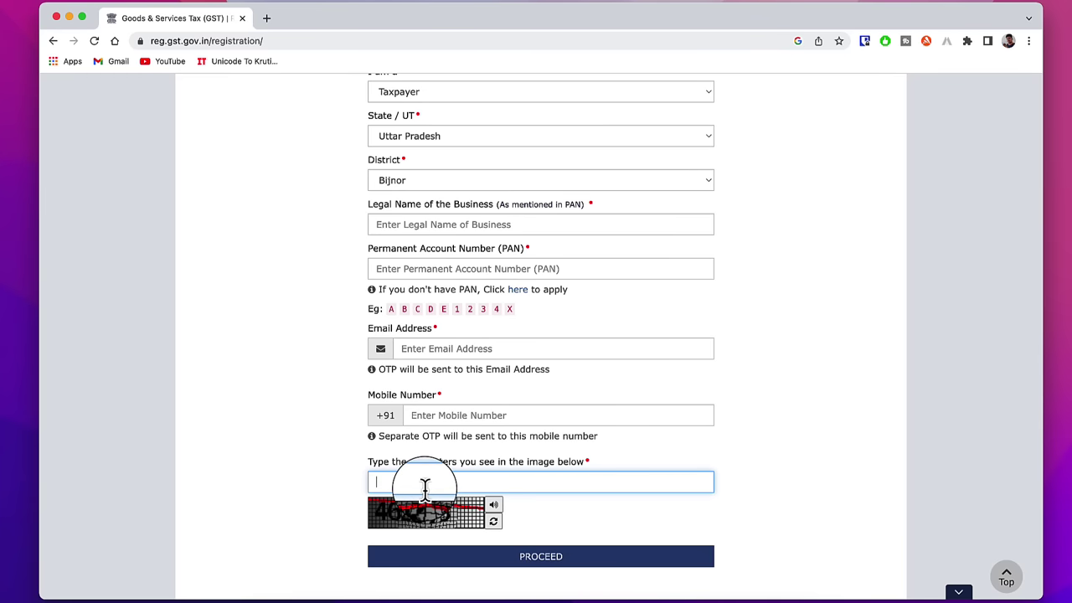
{"action": "left_click", "coordinate": [510, 557]}
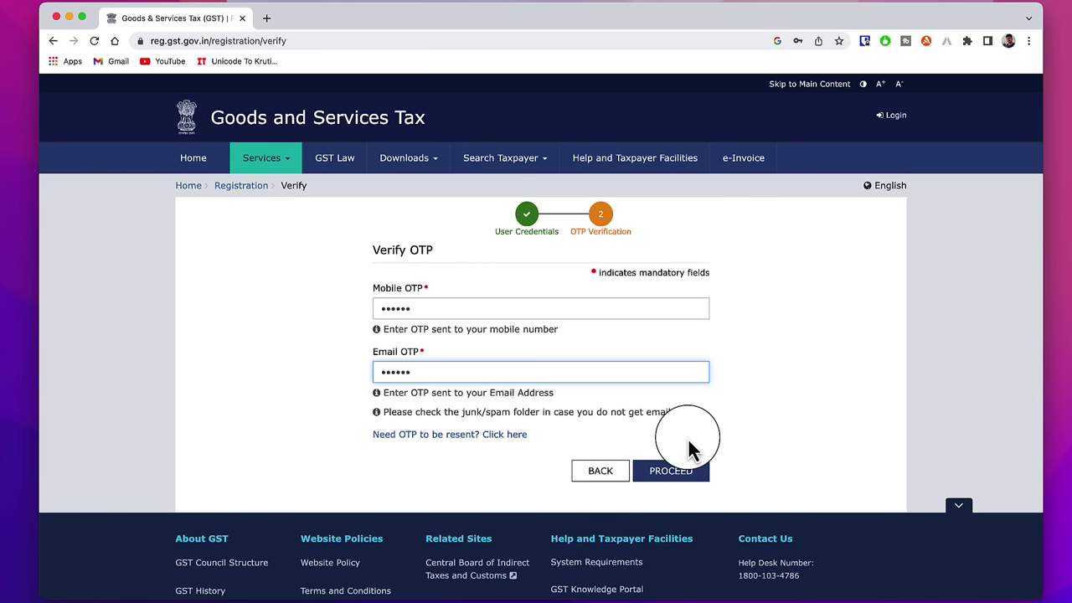
{"action": "left_click", "coordinate": [677, 473]}
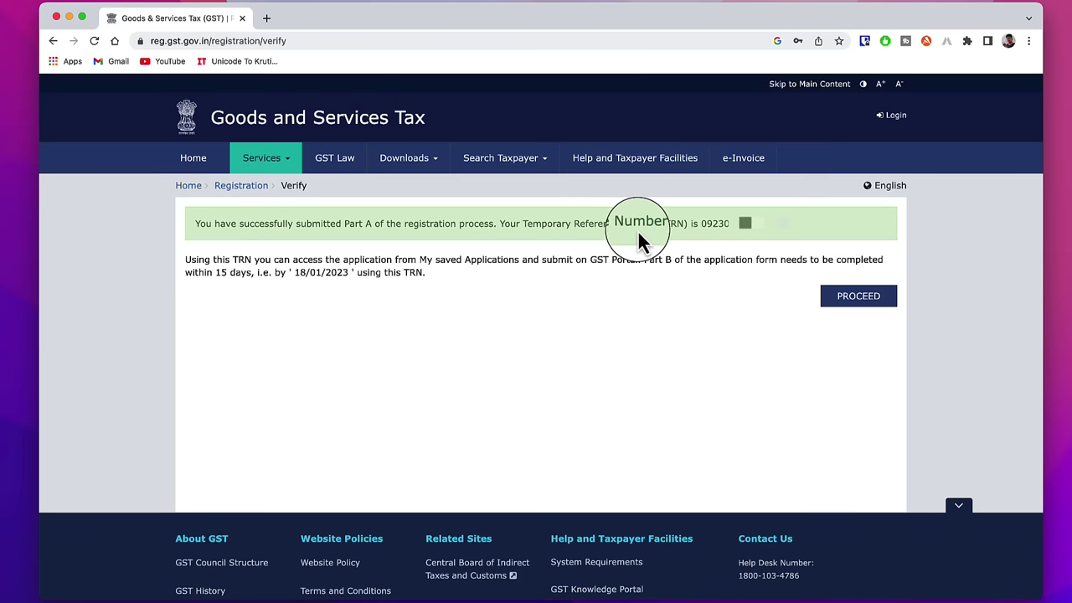
Copy the issued Temporary Reference Number, proceed to the TRN form, and submit the number with the captcha characters.
{"action": "left_click_drag", "start_coordinate": [690, 225], "coordinate": [789, 222]}
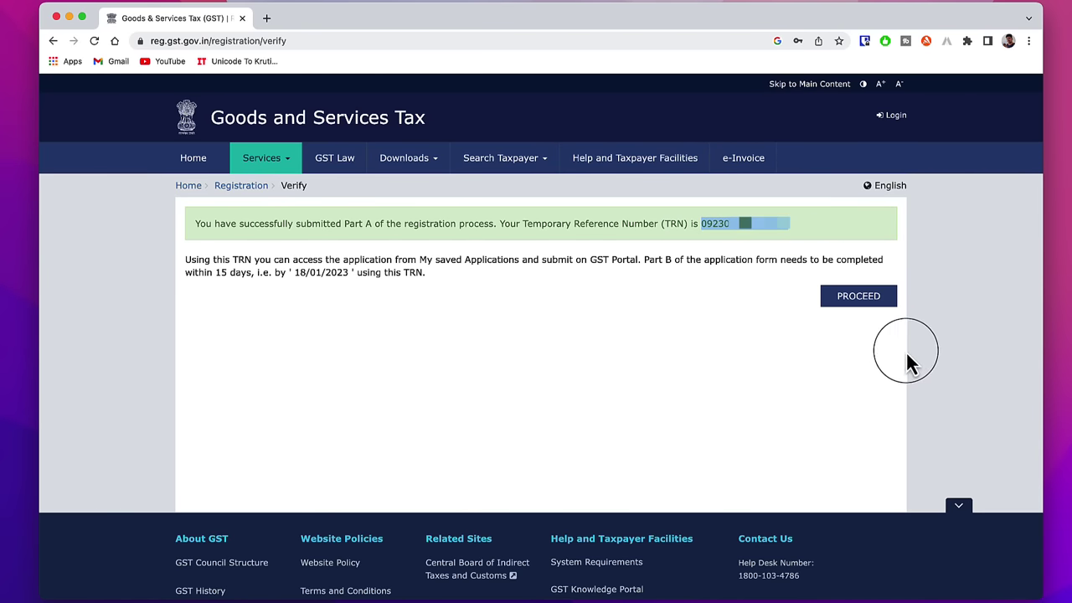
{"action": "left_click", "coordinate": [860, 310]}
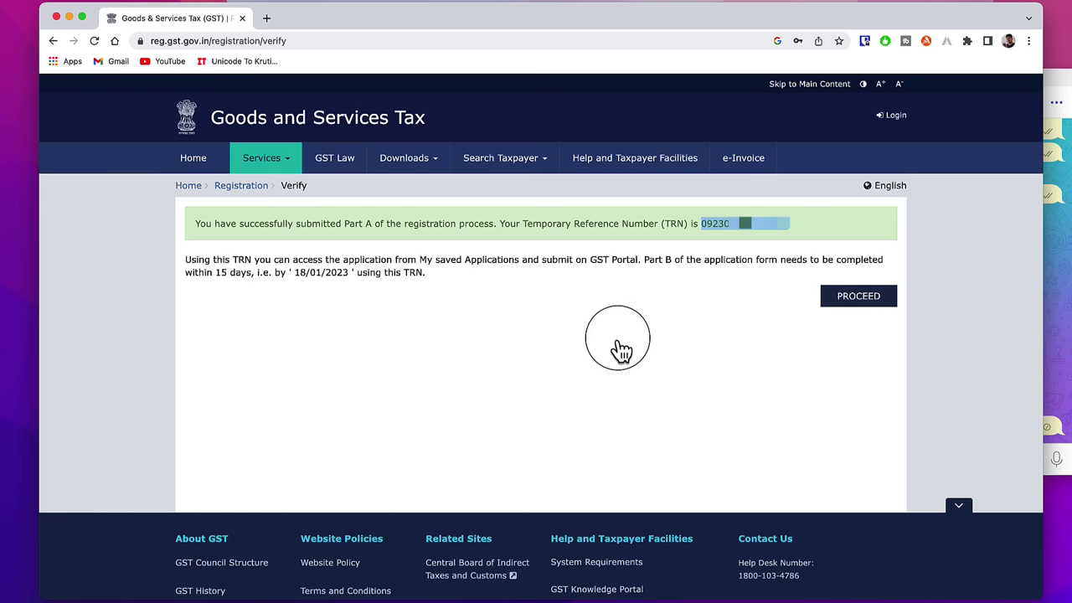
{"action": "left_click", "coordinate": [491, 348]}
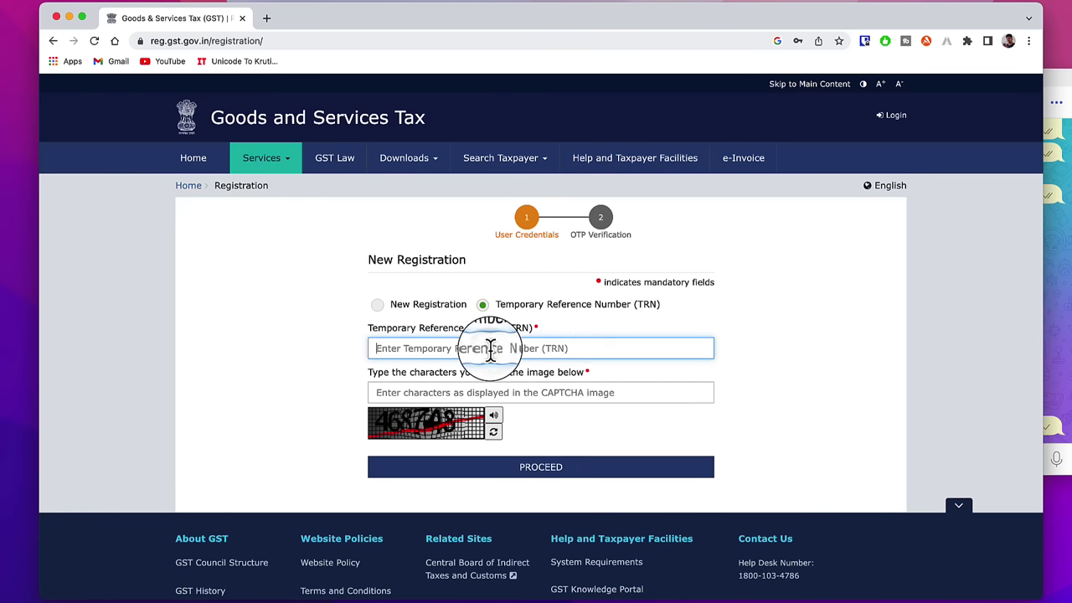
{"action": "key", "text": "super+v"}
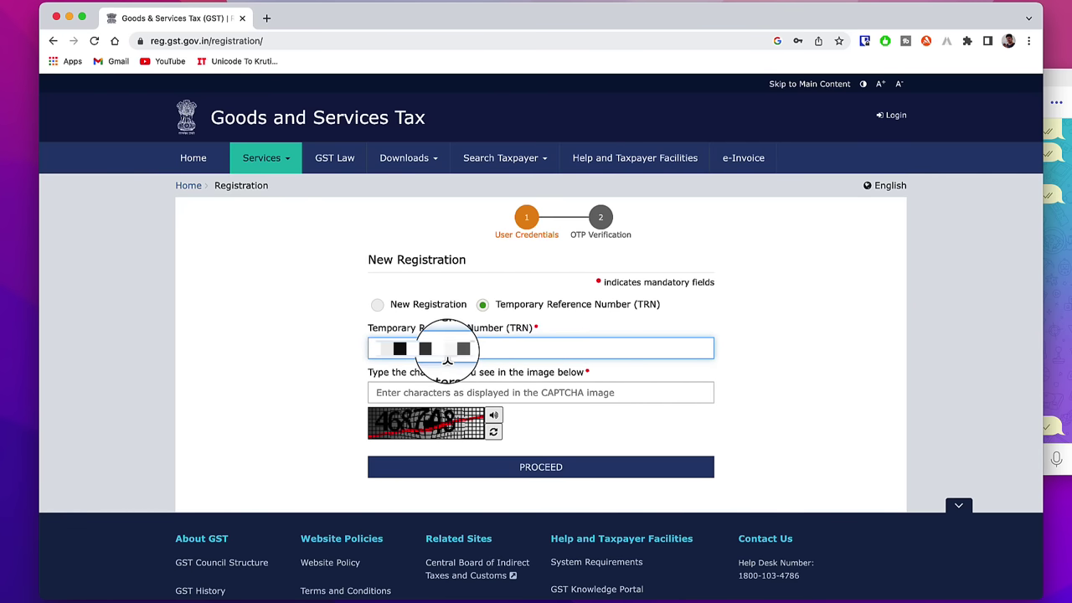
{"action": "left_click", "coordinate": [427, 393]}
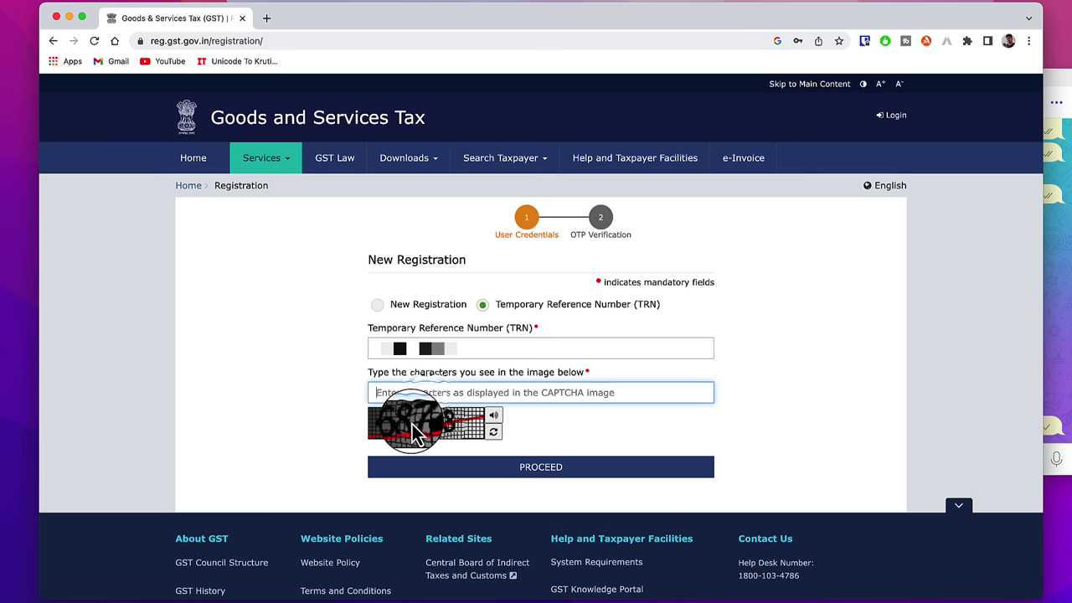
{"action": "left_click", "coordinate": [540, 467]}
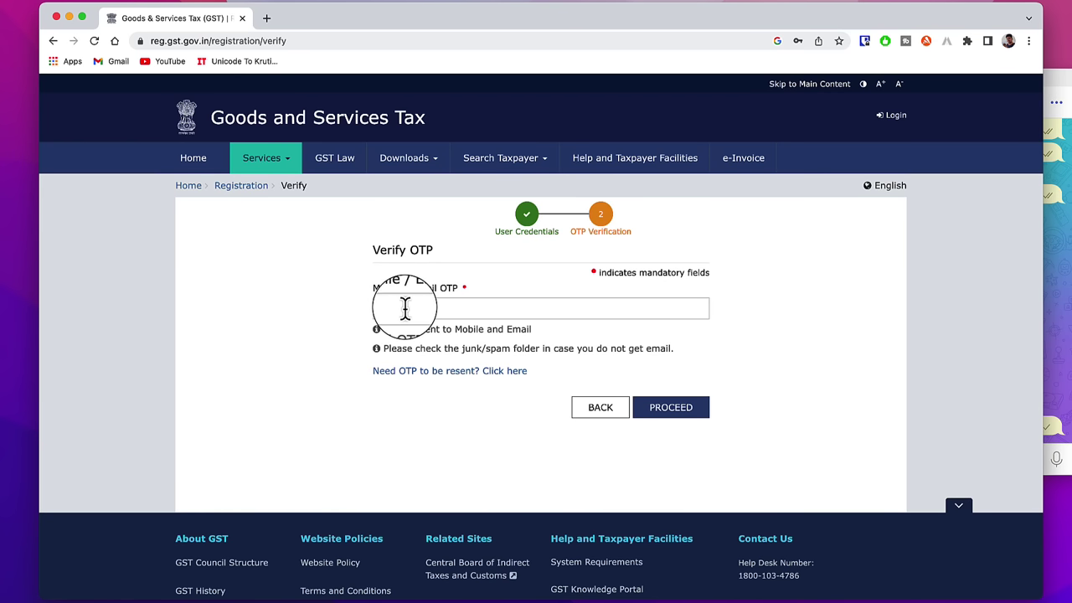
Verify the mobile/email OTP and open the draft Application for New Registration for editing.
{"action": "left_click", "coordinate": [676, 408]}
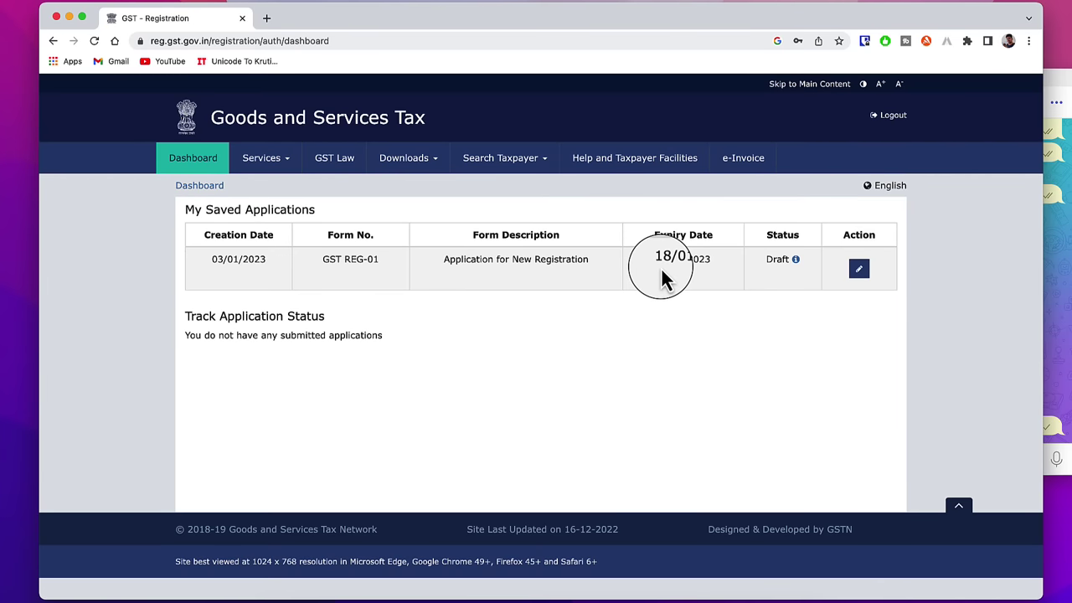
{"action": "left_click_drag", "start_coordinate": [657, 261], "coordinate": [714, 272]}
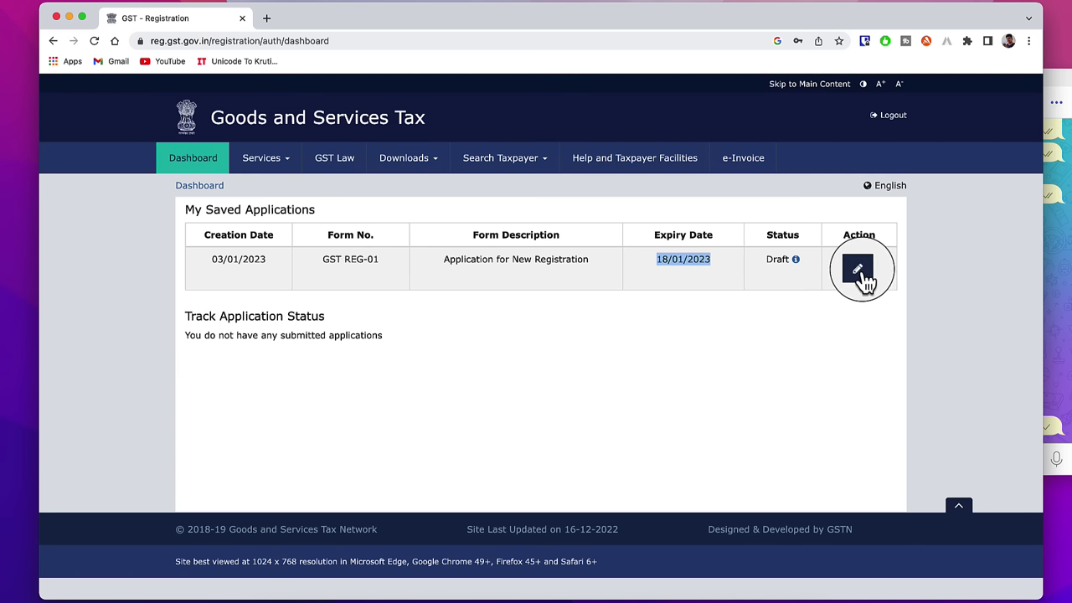
{"action": "left_click", "coordinate": [860, 272]}
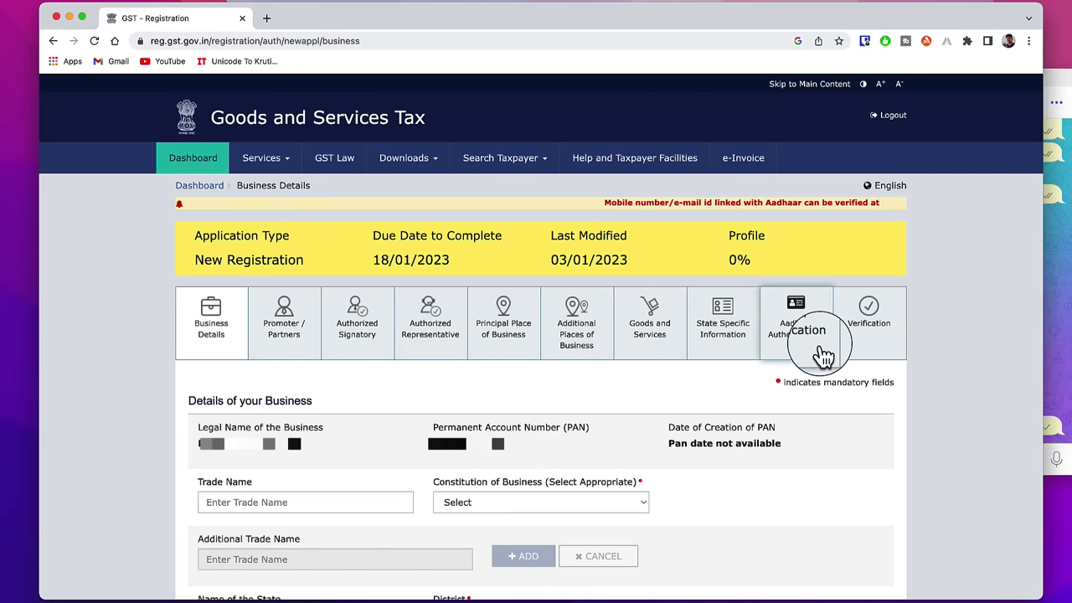
Enter ISHAN LLB as the trade name and set the constitution of business to Proprietorship, without registering as a casual taxable person.
{"action": "scroll", "coordinate": [293, 168], "scroll_direction": "down", "scroll_amount": 5}
{"action": "left_click", "coordinate": [293, 115]}
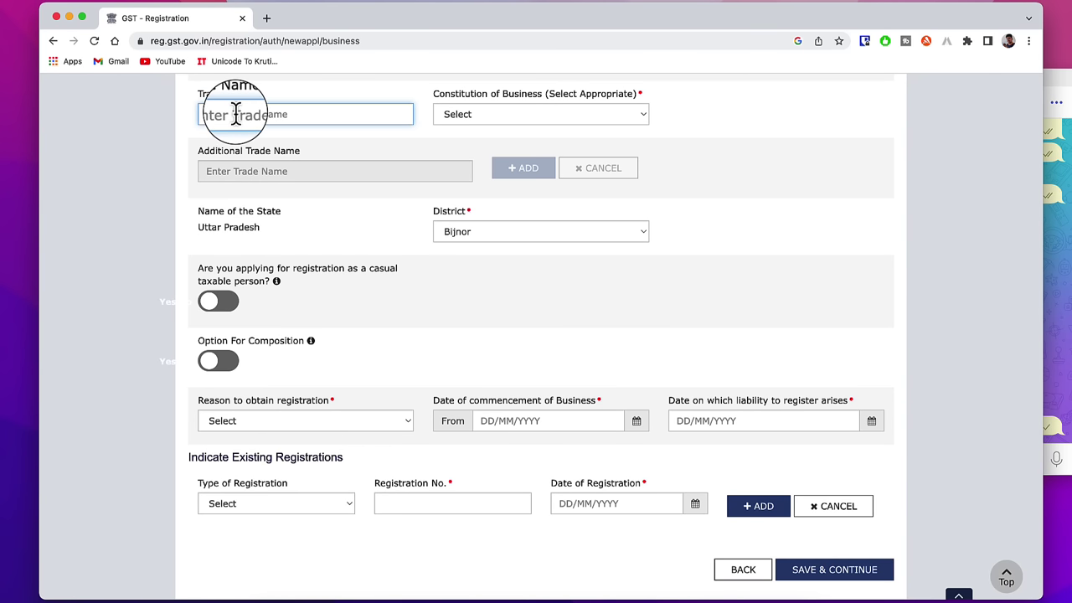
{"action": "scroll", "coordinate": [235, 115], "scroll_direction": "down", "scroll_amount": 1}
{"action": "type", "text": "ISHAN LL"}
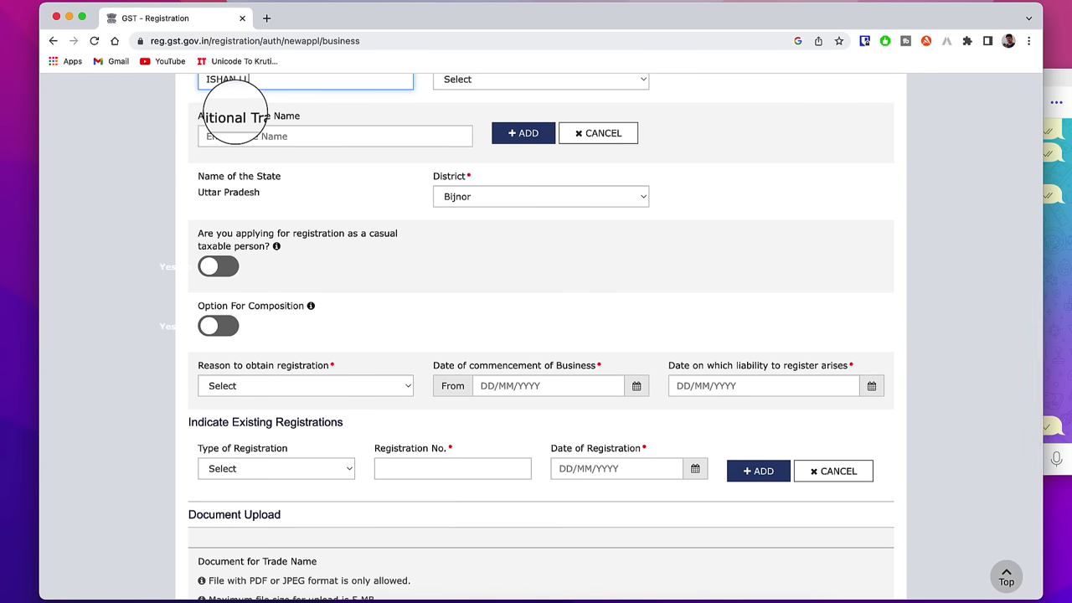
{"action": "type", "text": "B"}
{"action": "scroll", "coordinate": [300, 163], "scroll_direction": "up", "scroll_amount": 1}
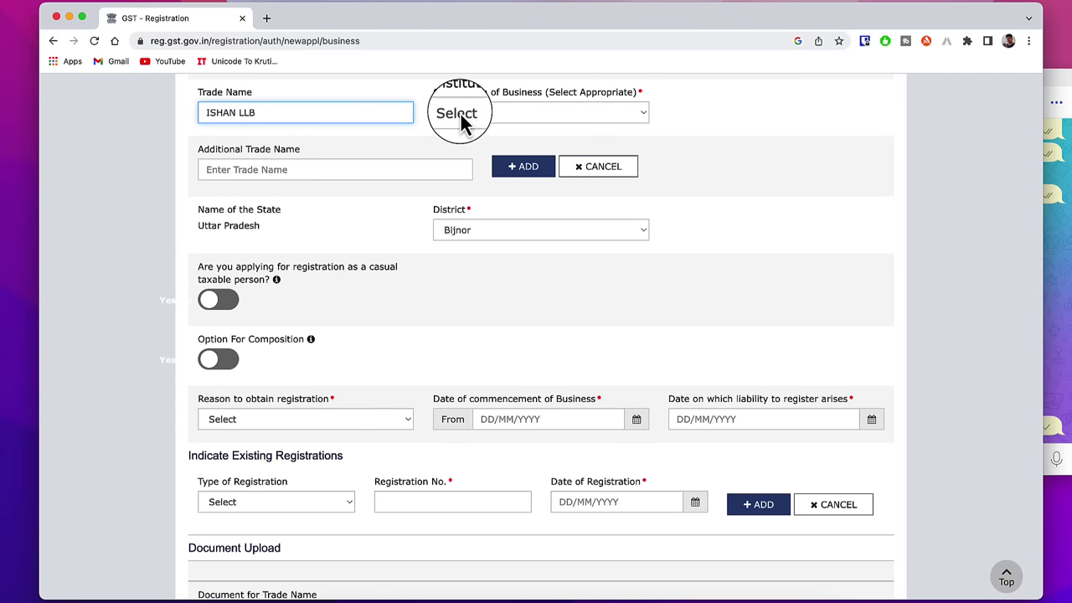
{"action": "left_click", "coordinate": [509, 115]}
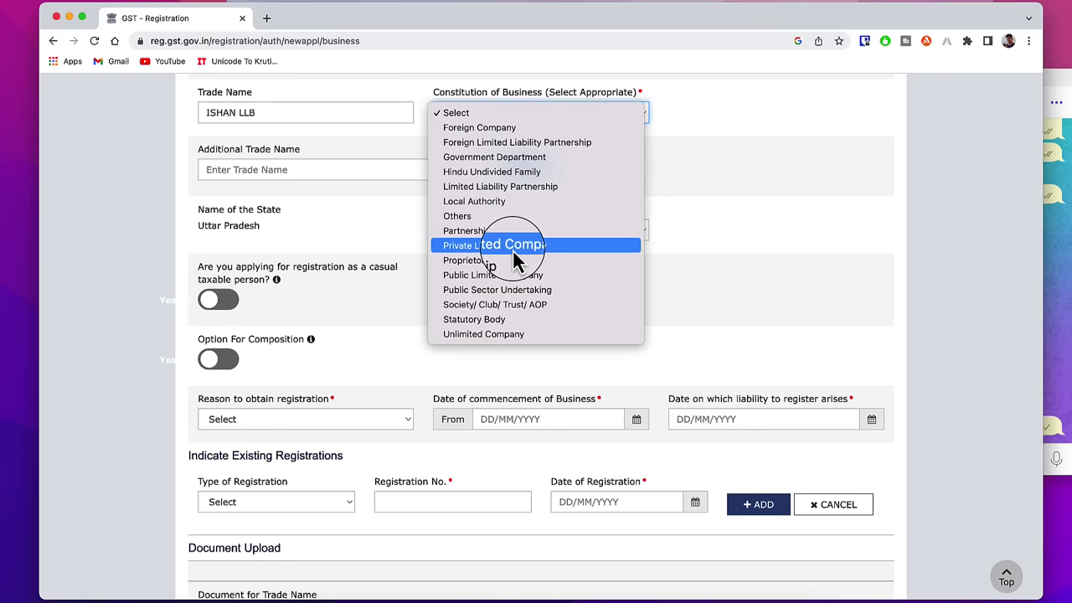
{"action": "left_click", "coordinate": [469, 261]}
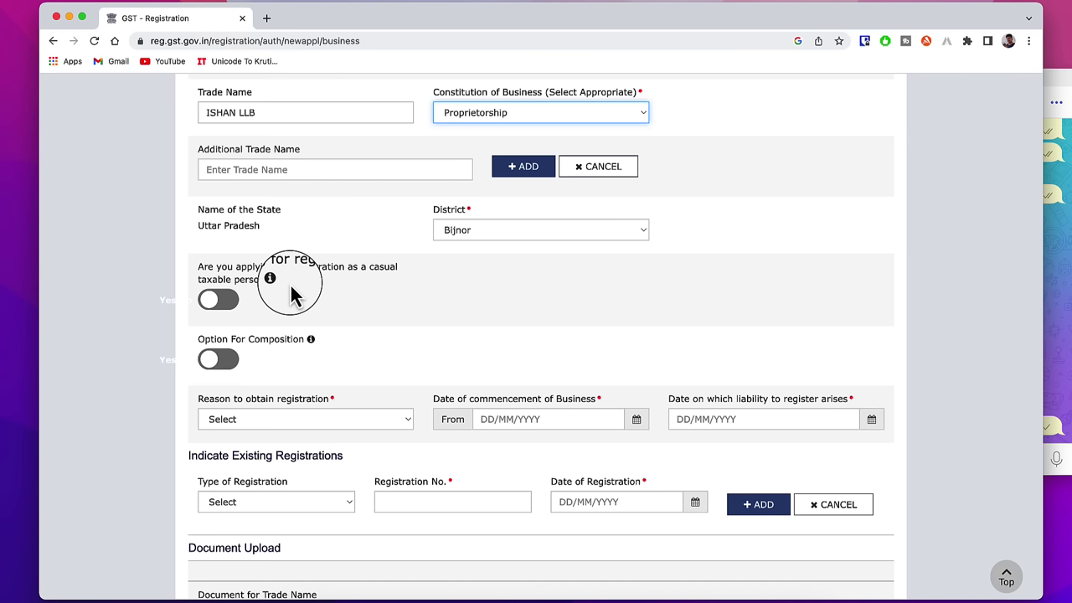
{"action": "left_click", "coordinate": [225, 299]}
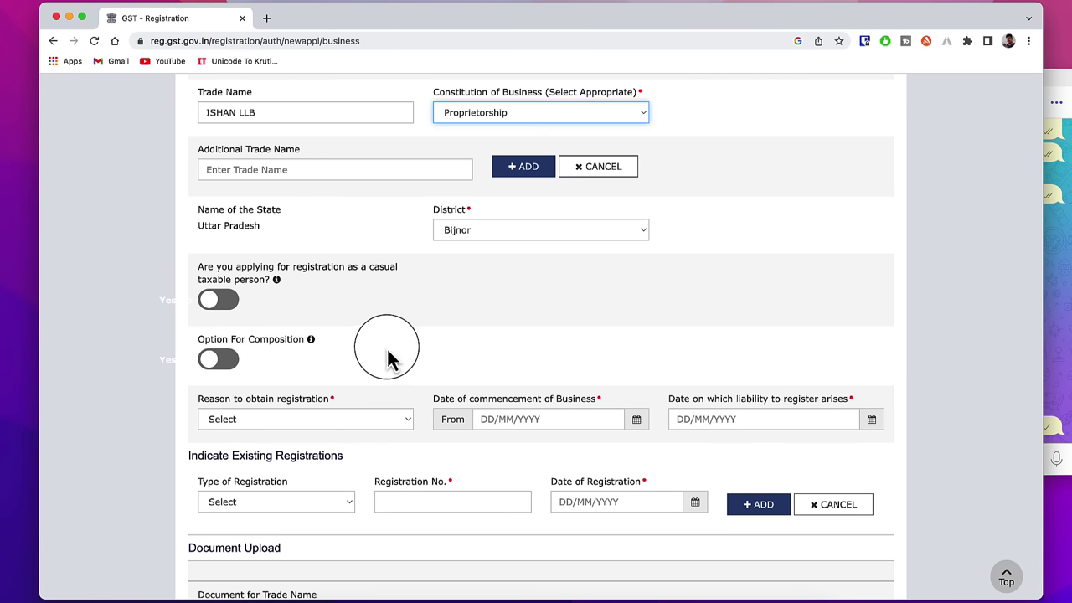
Set the reason to obtain registration to Voluntary Basis and the date of commencement of business to 01/09/2022.
{"action": "scroll", "coordinate": [371, 324], "scroll_direction": "down", "scroll_amount": 5}
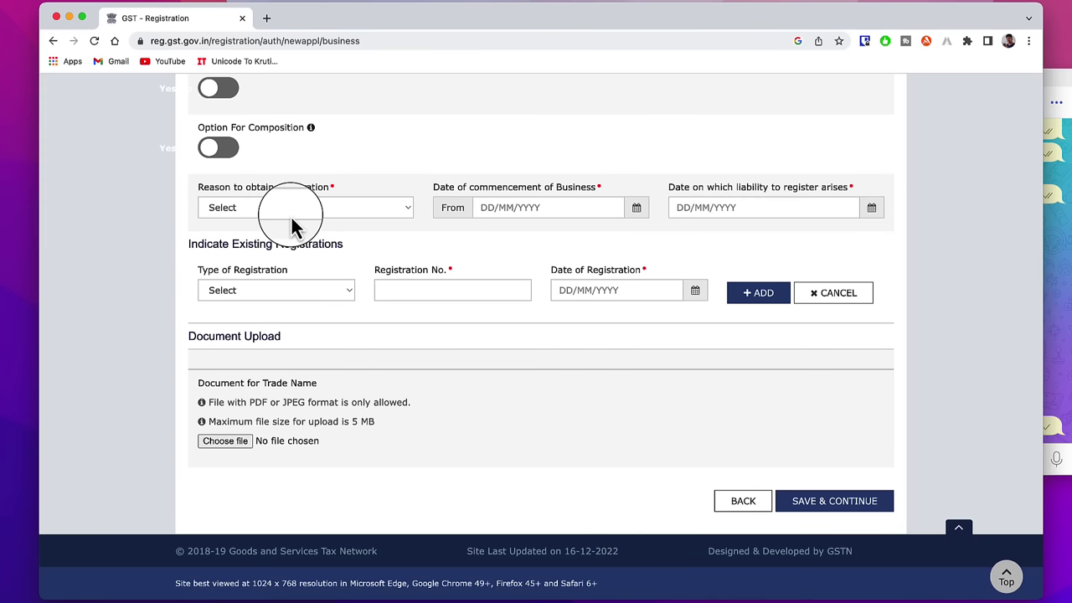
{"action": "left_click", "coordinate": [286, 212]}
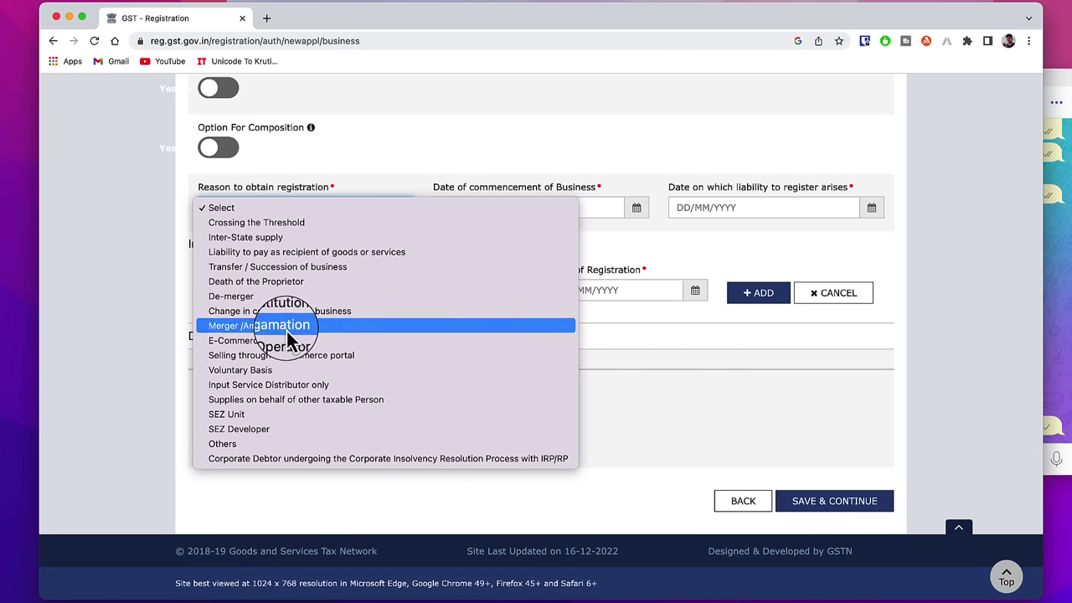
{"action": "left_click", "coordinate": [253, 371]}
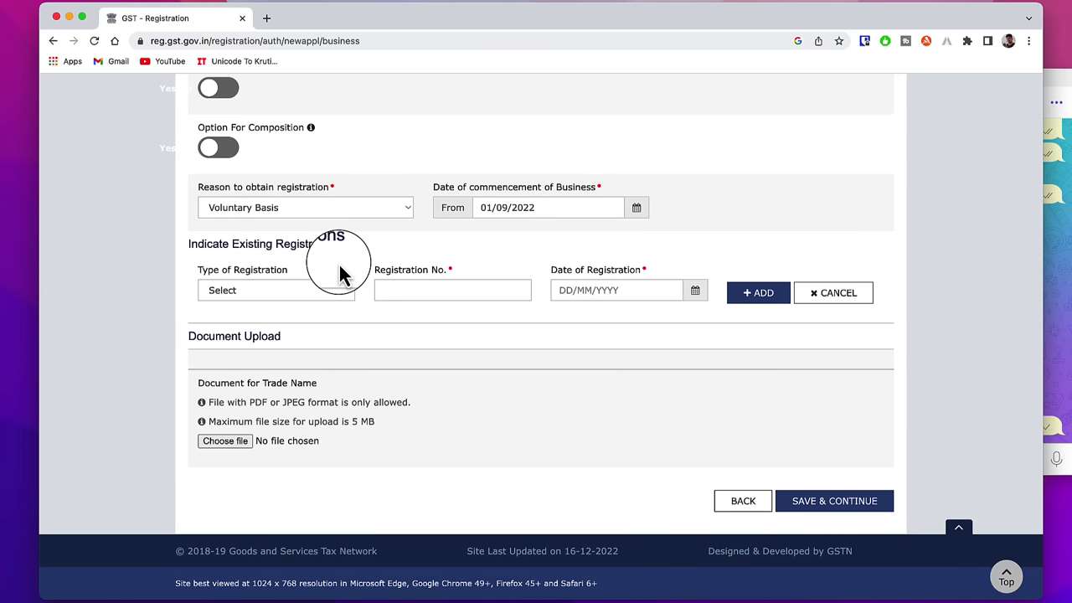
Leave the existing registrations blank and save the business details to continue to the promoter section.
{"action": "left_click", "coordinate": [304, 291]}
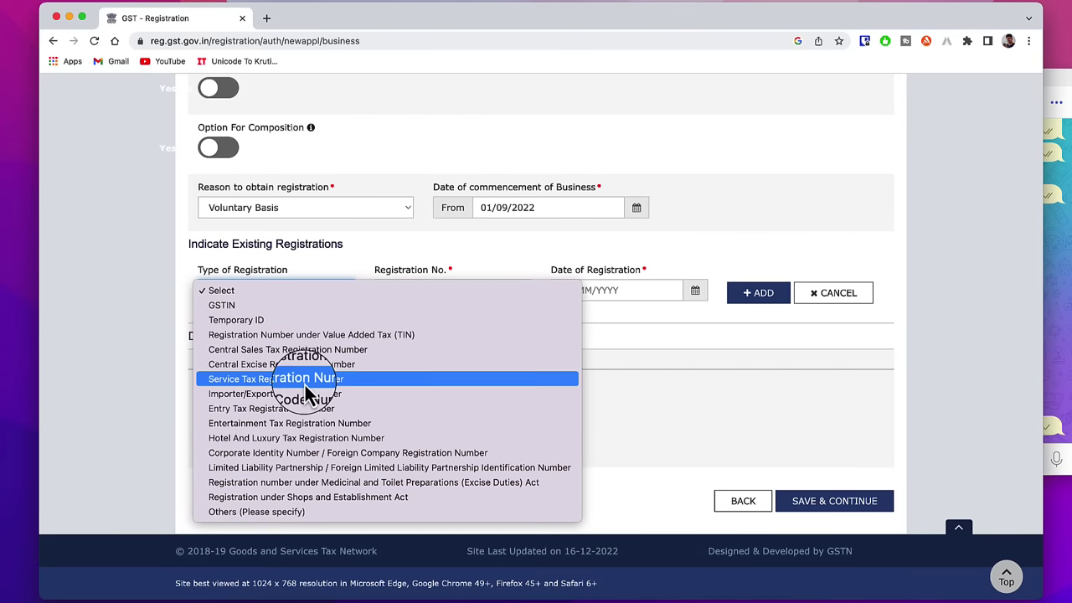
{"action": "left_click", "coordinate": [450, 289]}
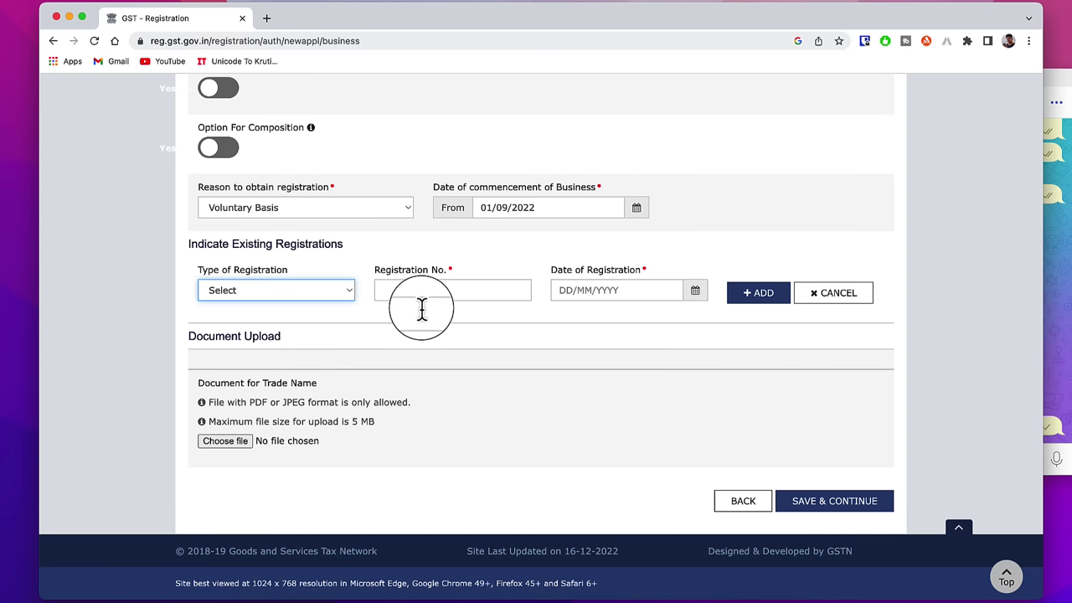
{"action": "left_click", "coordinate": [454, 319]}
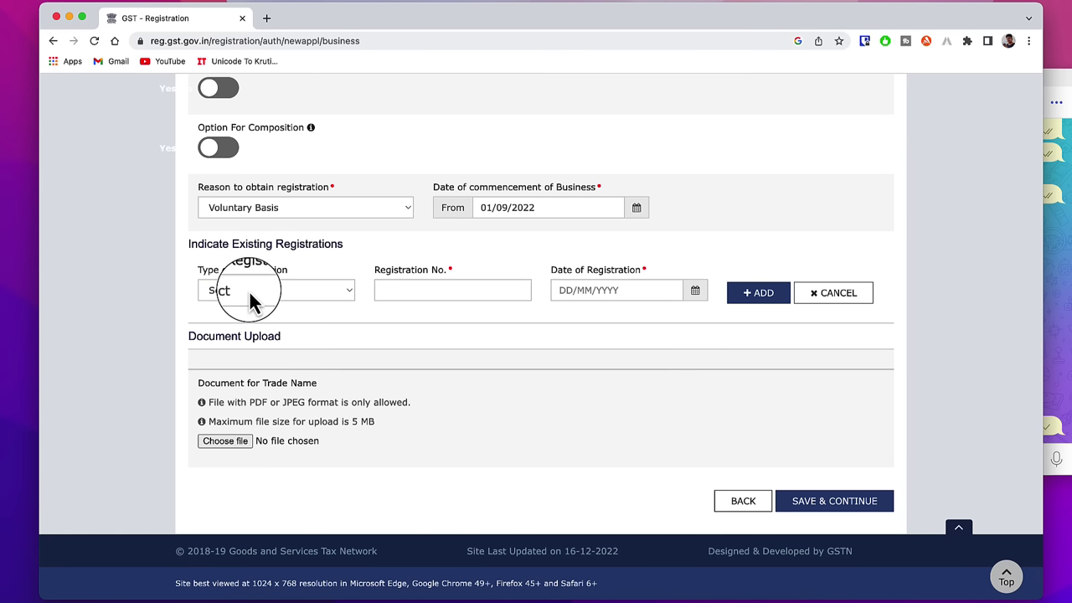
{"action": "left_click", "coordinate": [818, 503]}
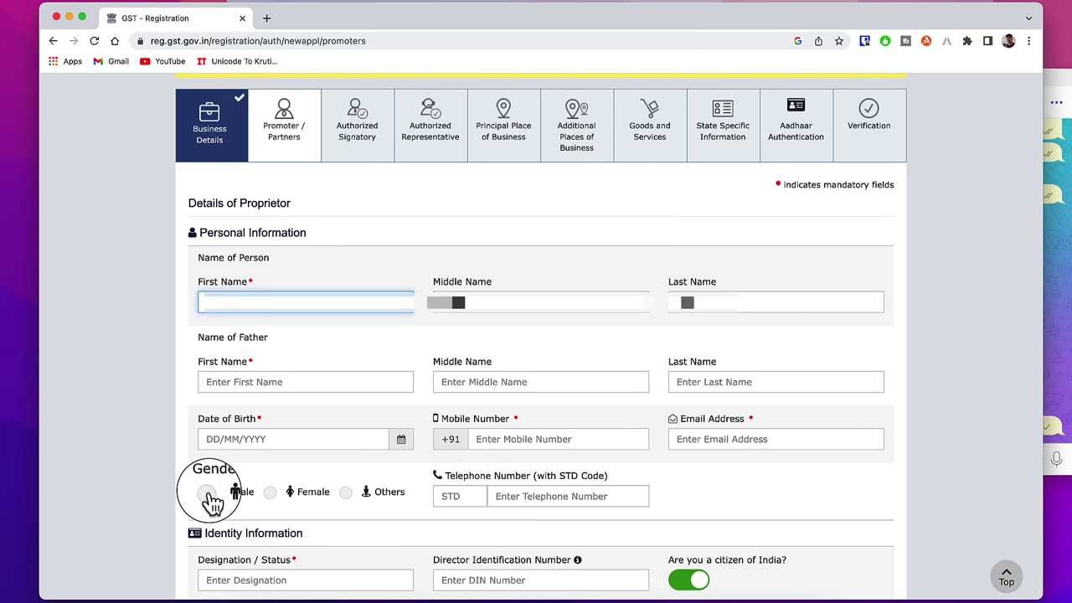
Enter Proprietor as the designation in the proprietor's identity information, leaving the Director Identification Number empty.
{"action": "scroll", "coordinate": [289, 168], "scroll_direction": "down", "scroll_amount": 5}
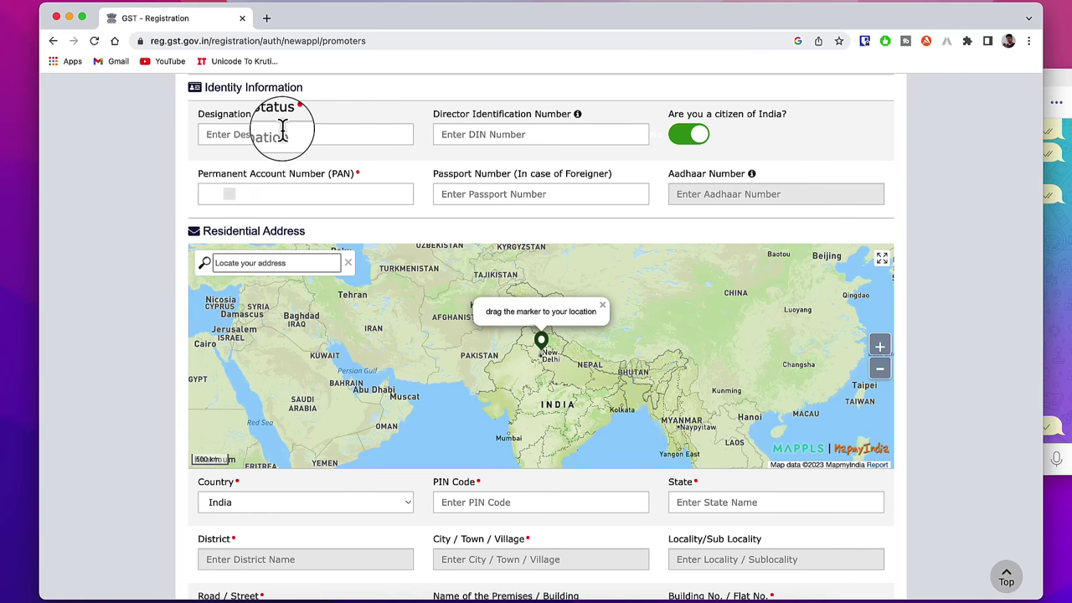
{"action": "left_click", "coordinate": [283, 134]}
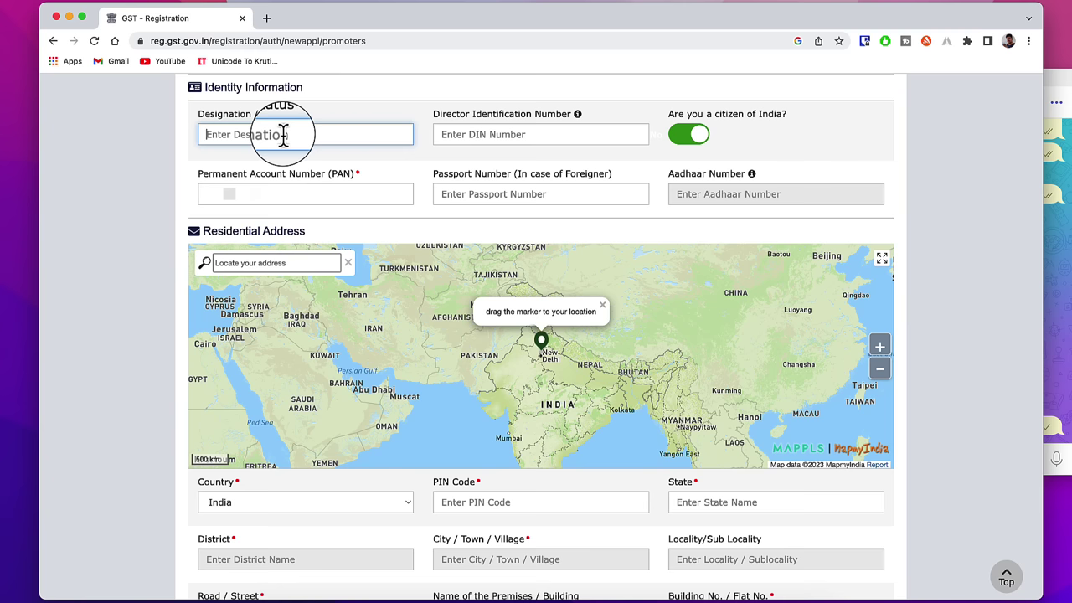
{"action": "type", "text": "Prop"}
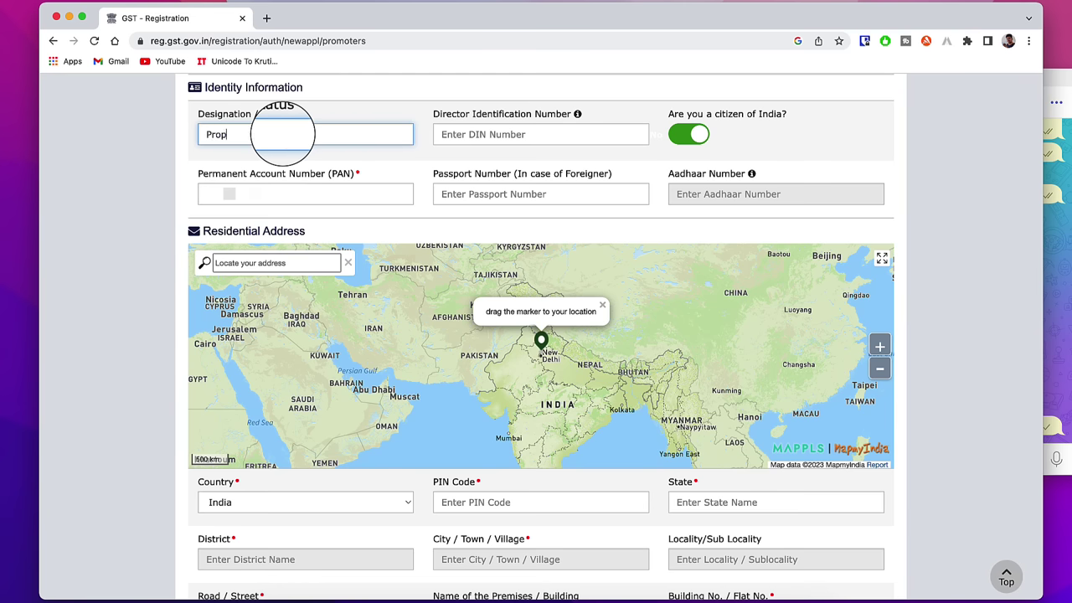
{"action": "type", "text": "rietor"}
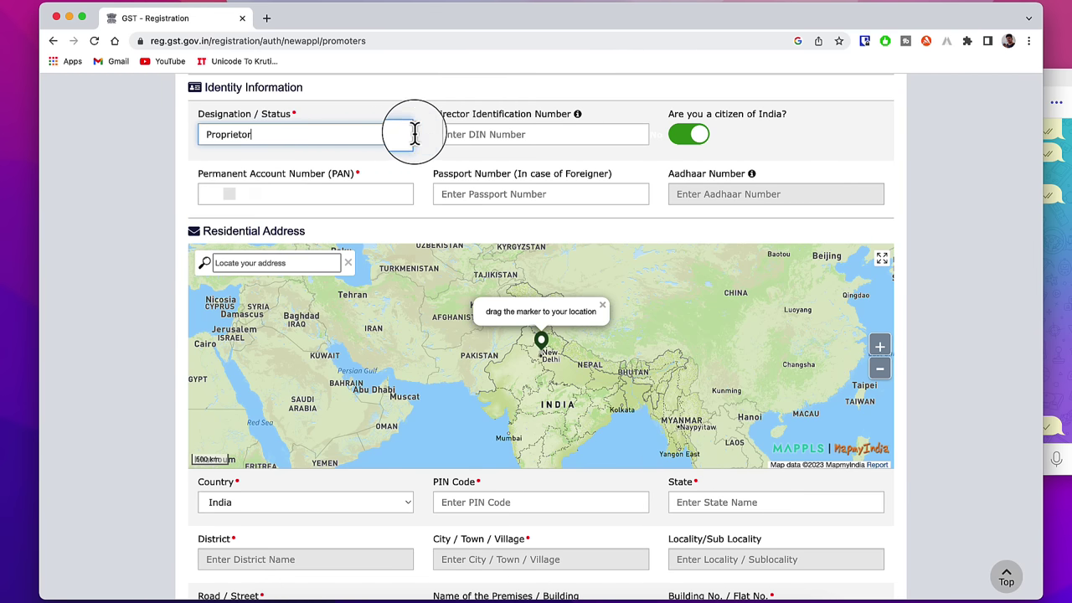
{"action": "left_click", "coordinate": [477, 137]}
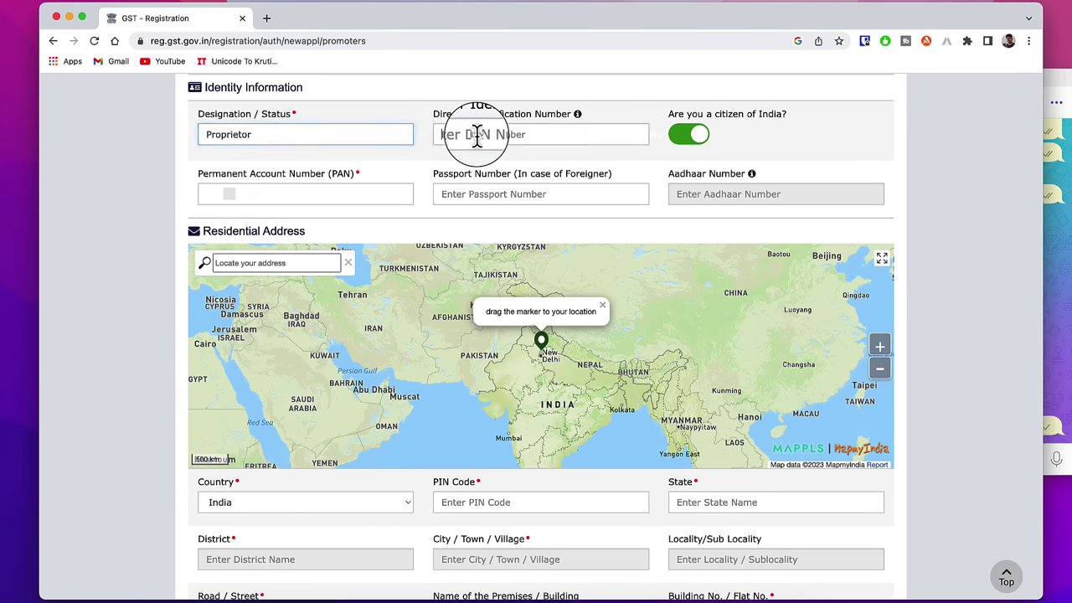
Upload the proprietor's JPEG photograph and mark the proprietor as also being the authorized signatory.
{"action": "scroll", "coordinate": [514, 263], "scroll_direction": "down", "scroll_amount": 3}
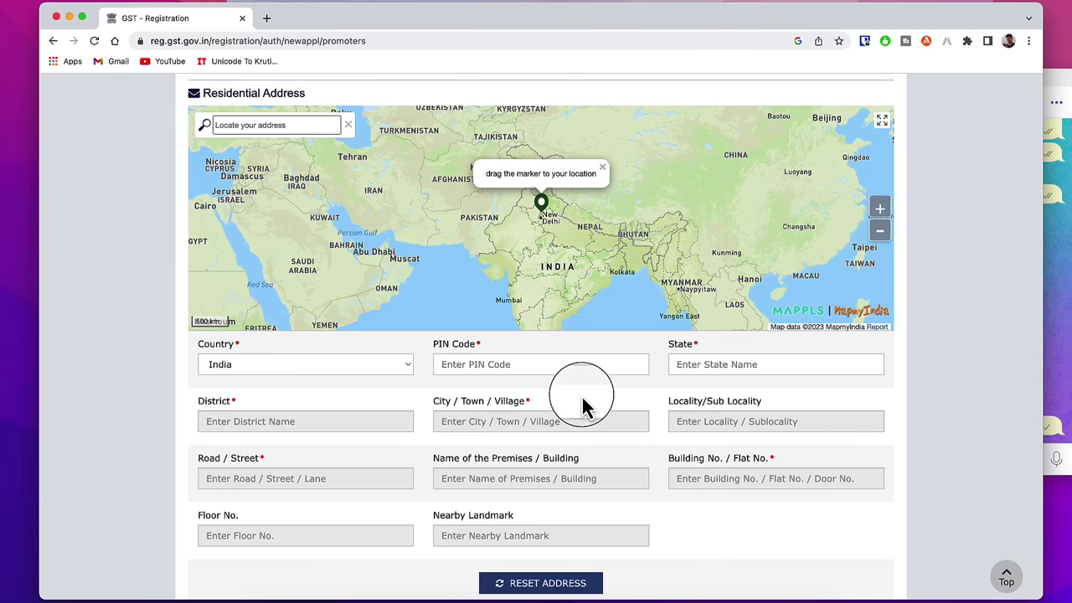
{"action": "scroll", "coordinate": [581, 407], "scroll_direction": "down", "scroll_amount": 5}
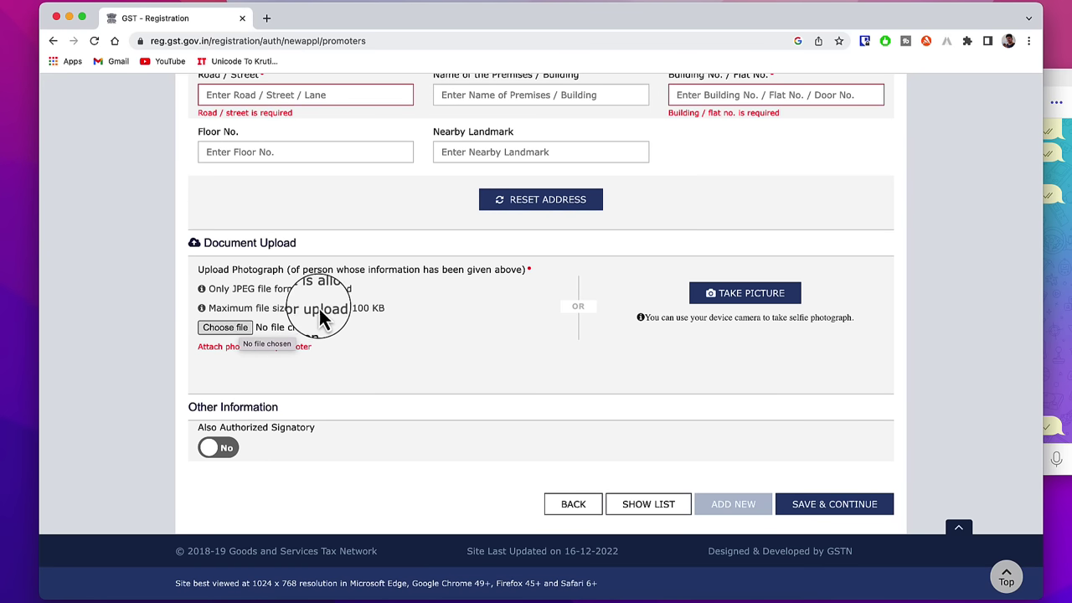
{"action": "left_click_drag", "start_coordinate": [356, 310], "coordinate": [384, 310]}
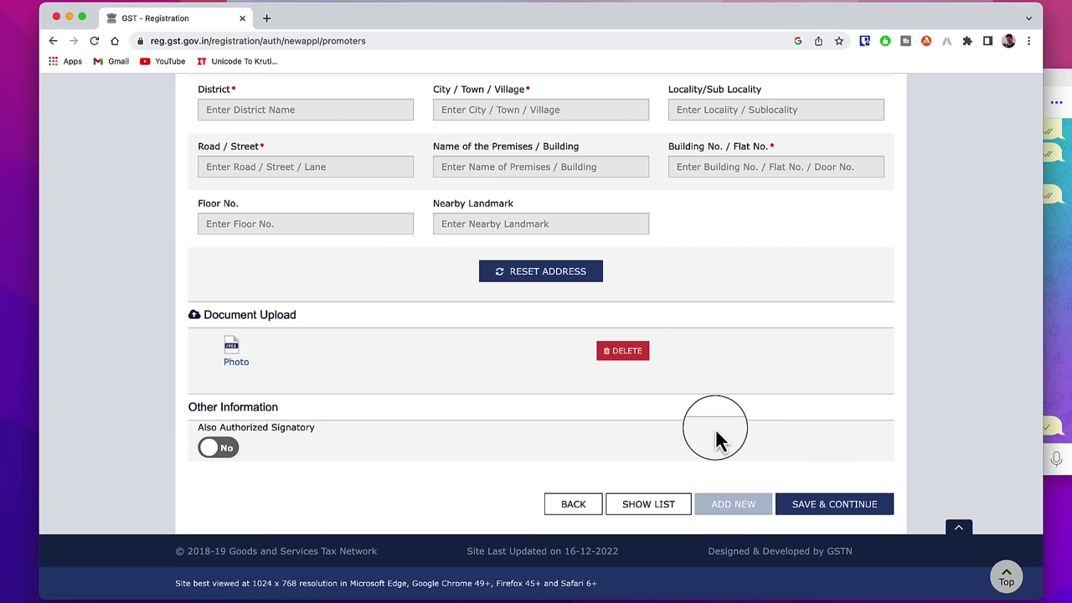
{"action": "left_click", "coordinate": [228, 457]}
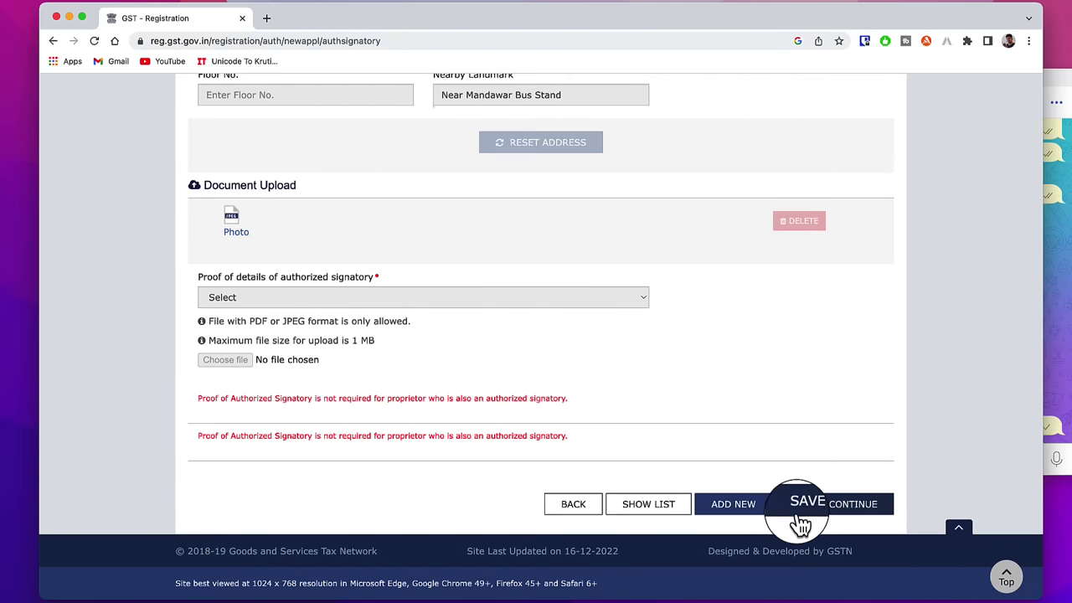
Save the authorized signatory details and continue to the principal place of business without adding an authorized representative.
{"action": "left_click", "coordinate": [829, 507]}
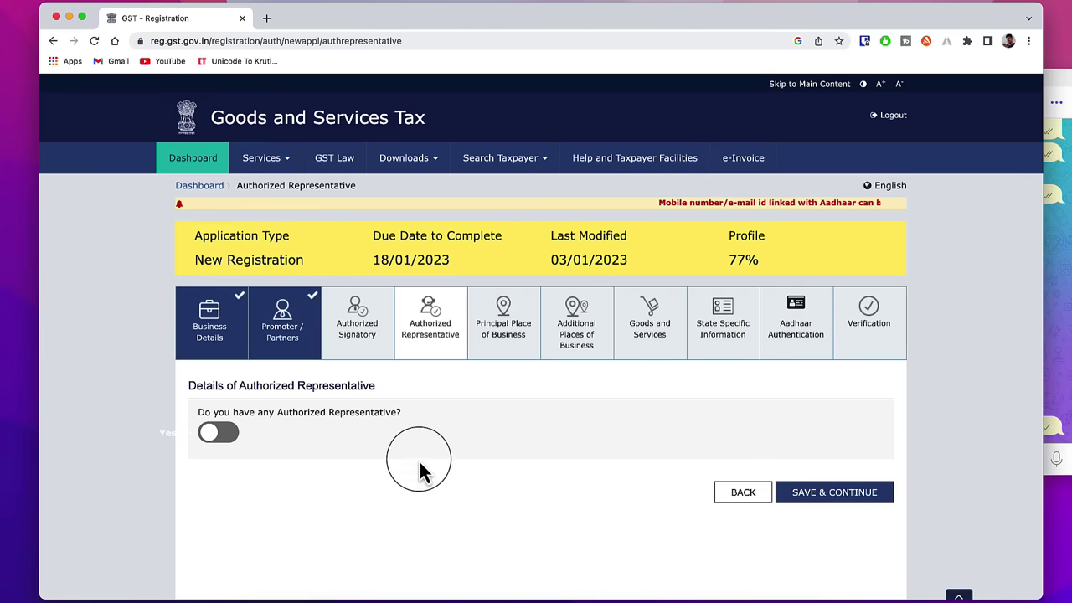
{"action": "left_click", "coordinate": [829, 501]}
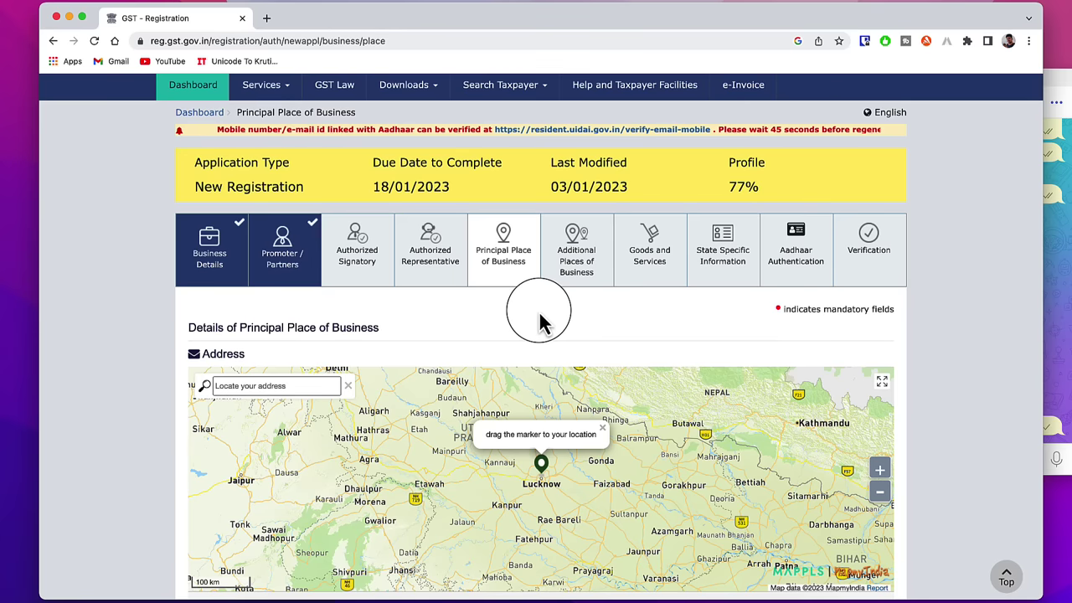
{"action": "left_click", "coordinate": [541, 321]}
{"action": "left_click", "coordinate": [514, 316]}
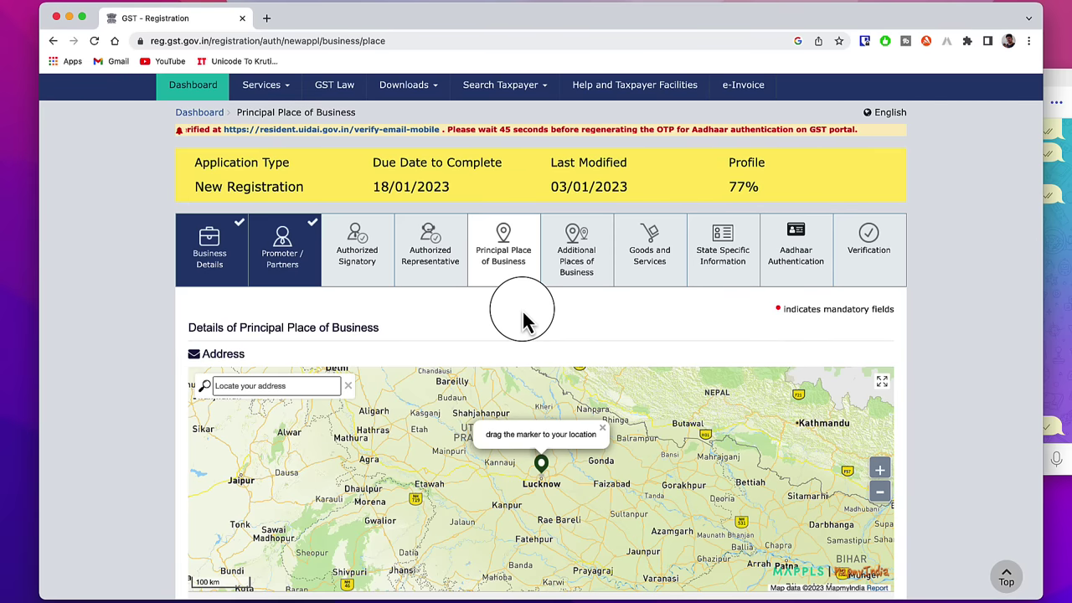
Examine the location map and the address fields for the principal place of business.
{"action": "scroll", "coordinate": [950, 445], "scroll_direction": "down", "scroll_amount": 5}
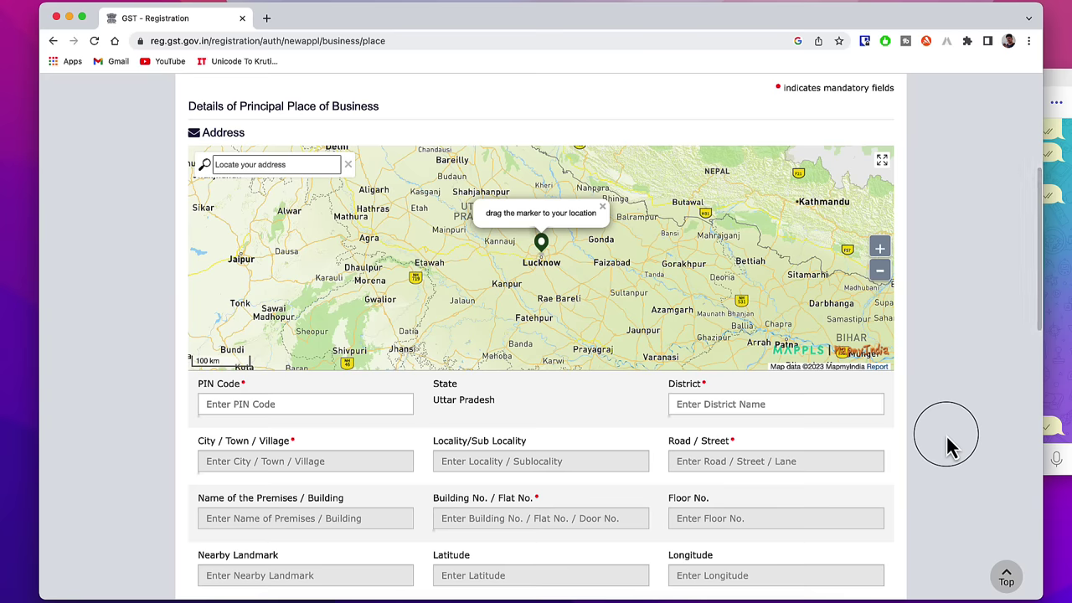
{"action": "scroll", "coordinate": [935, 425], "scroll_direction": "up", "scroll_amount": 1}
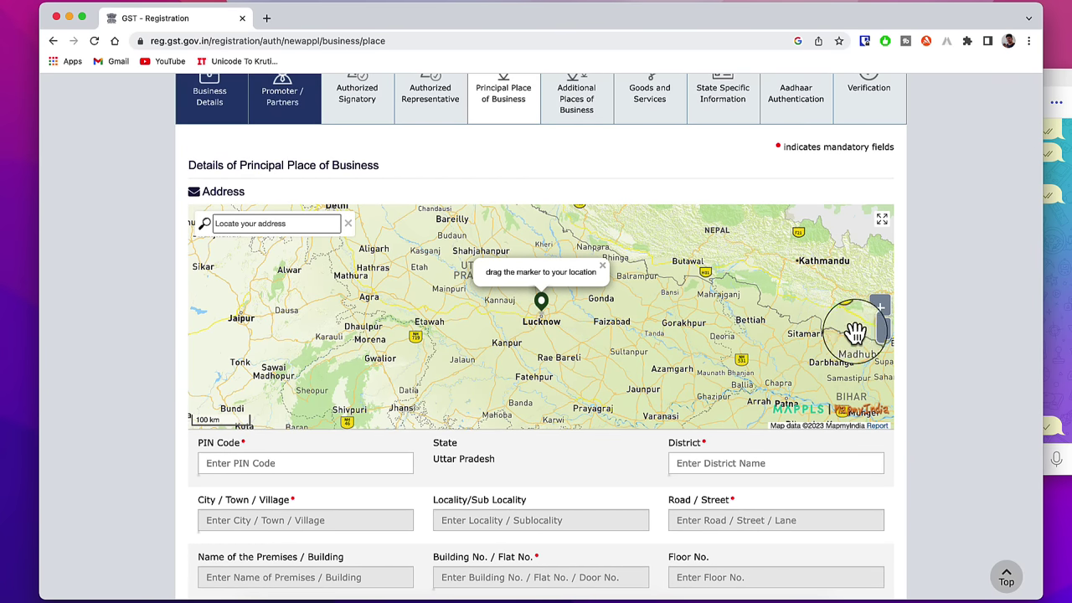
{"action": "left_click", "coordinate": [879, 307]}
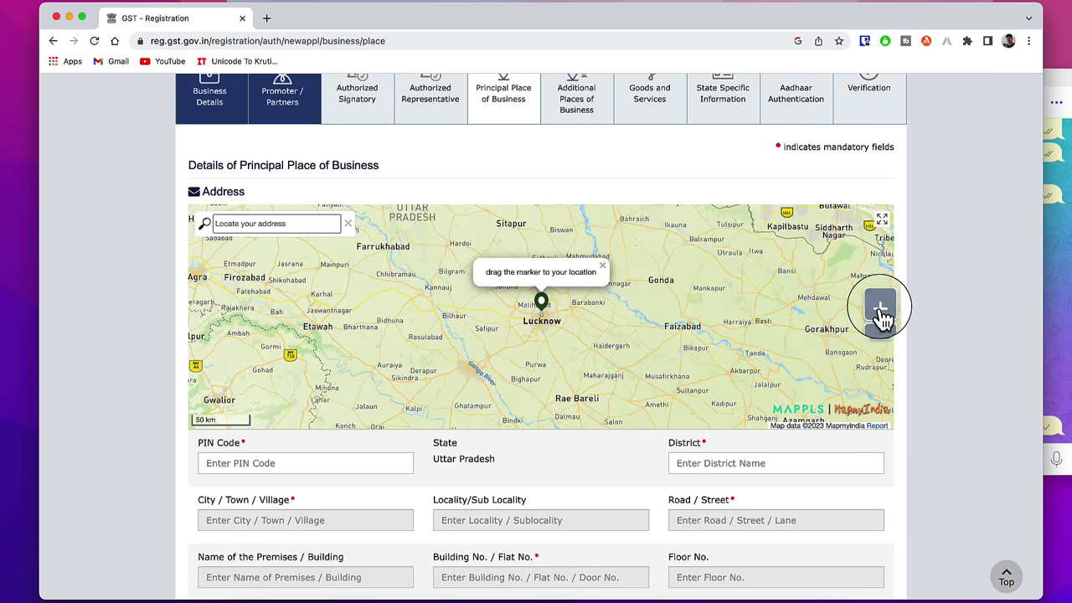
{"action": "left_click", "coordinate": [250, 223]}
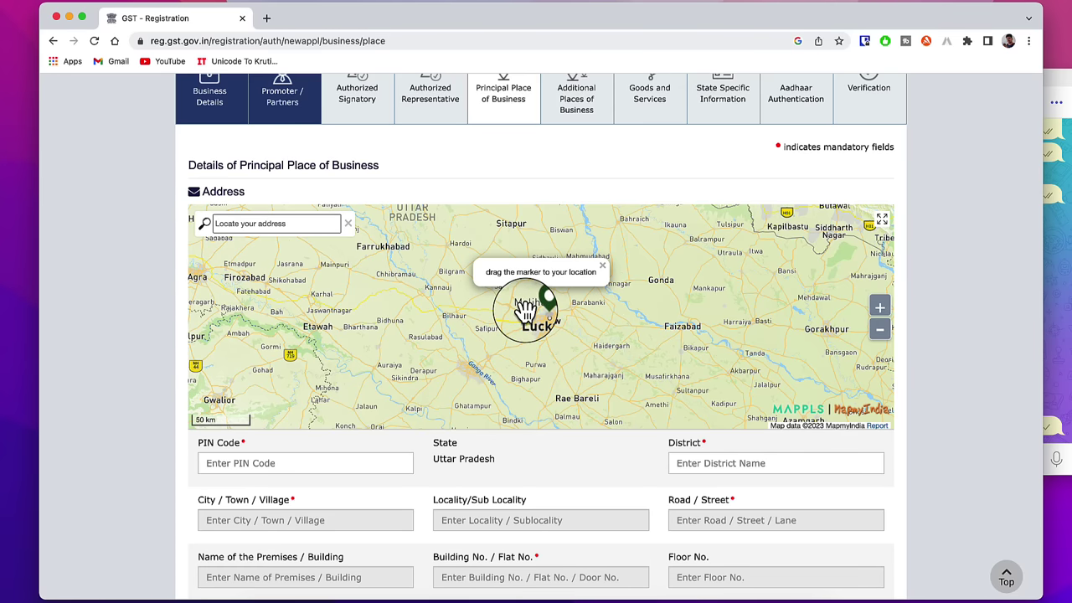
{"action": "scroll", "coordinate": [857, 498], "scroll_direction": "down", "scroll_amount": 5}
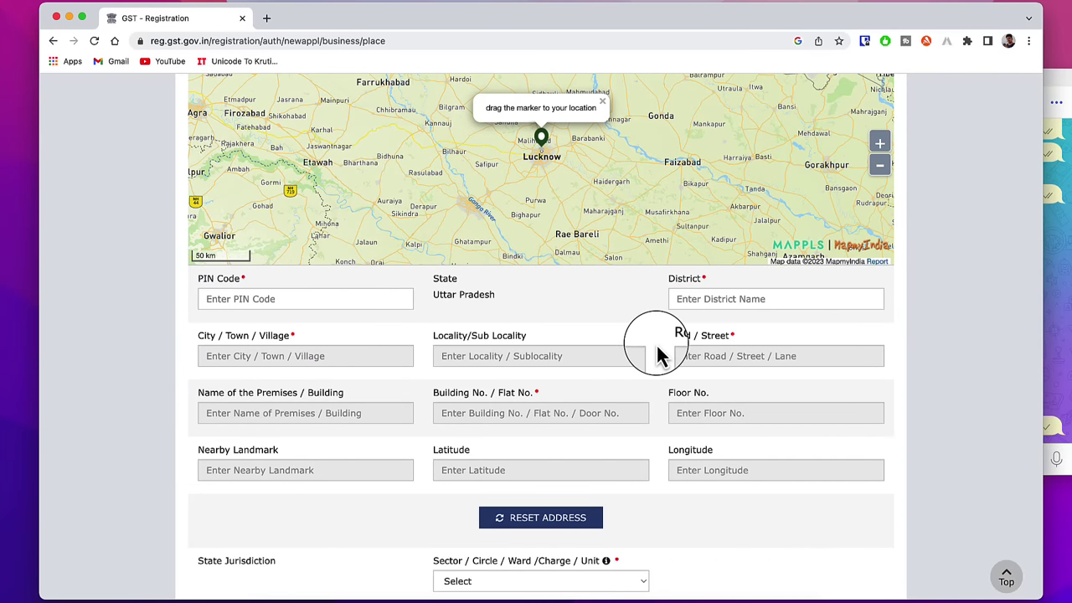
{"action": "scroll", "coordinate": [563, 350], "scroll_direction": "down", "scroll_amount": 5}
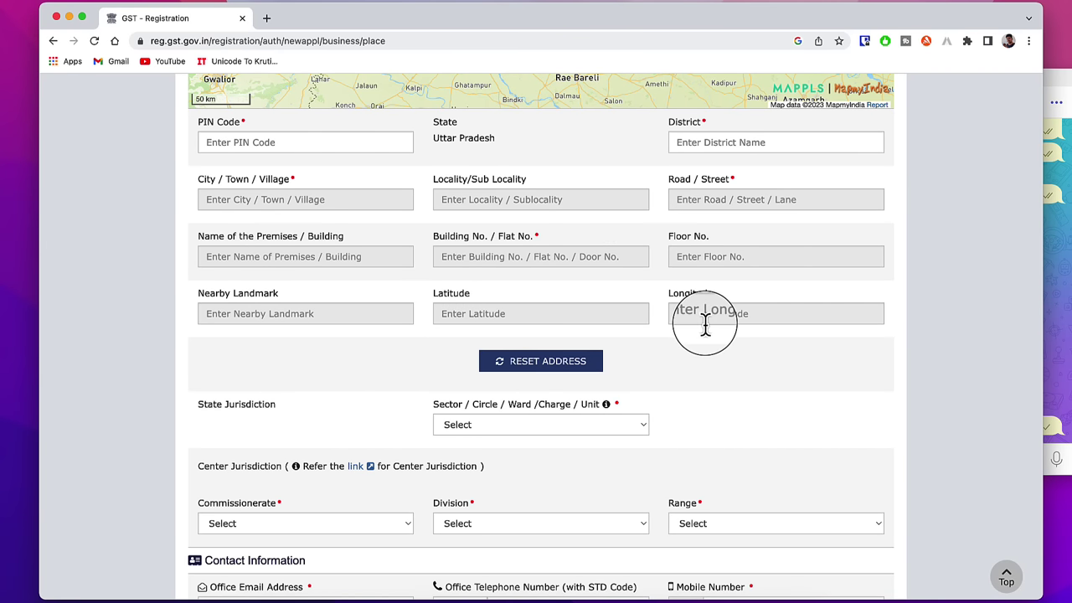
Set the state jurisdiction's sector / circle / ward / charge / unit to Nazibabad, Sector-2.
{"action": "scroll", "coordinate": [536, 209], "scroll_direction": "down", "scroll_amount": 3}
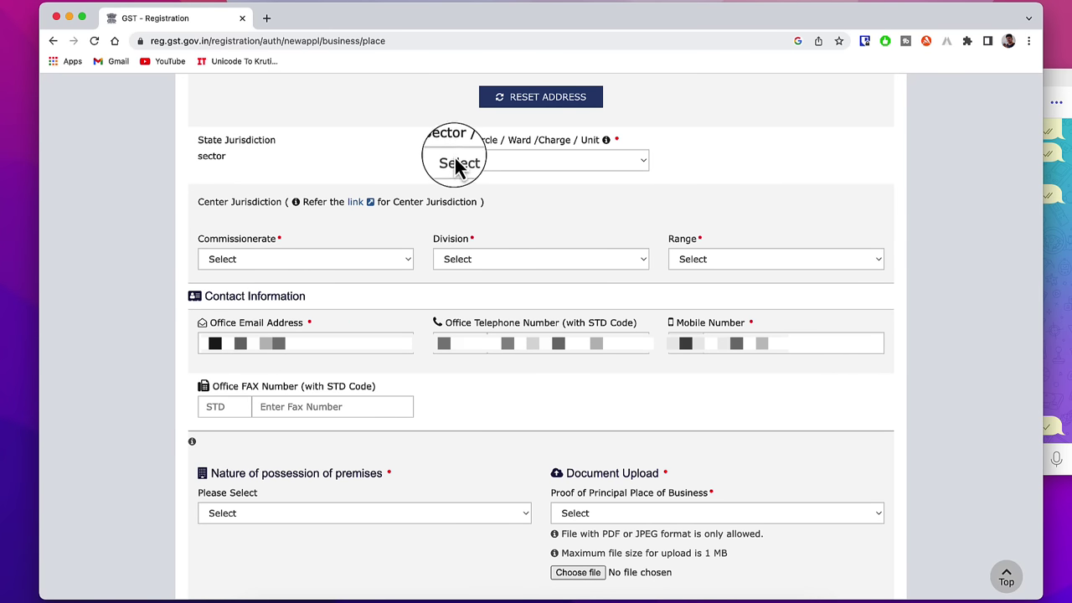
{"action": "left_click", "coordinate": [529, 170]}
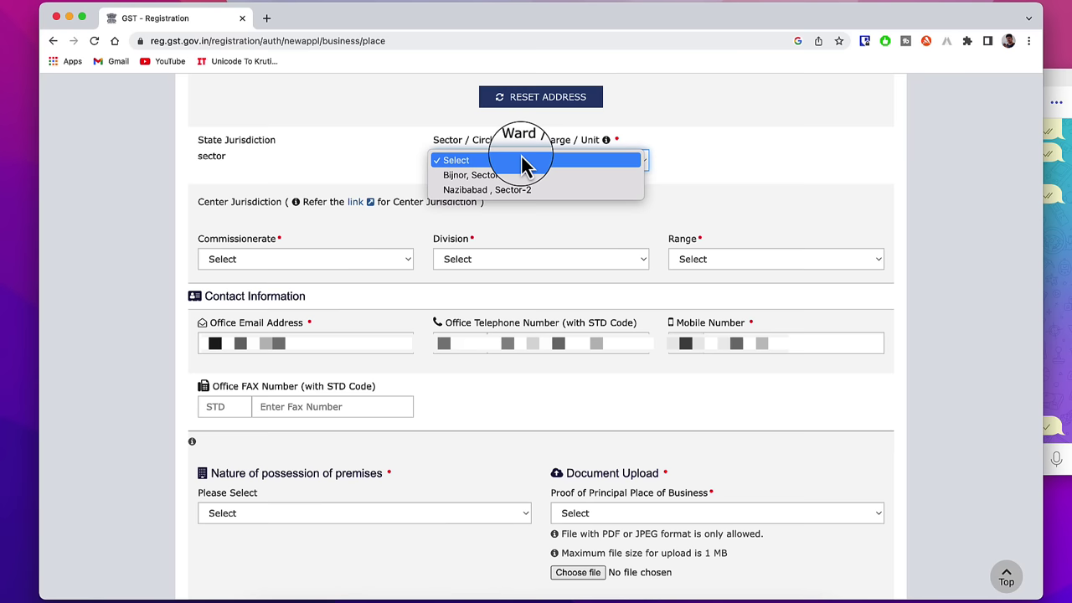
{"action": "key", "text": "Down"}
{"action": "key", "text": "Down"}
{"action": "key", "text": "Return"}
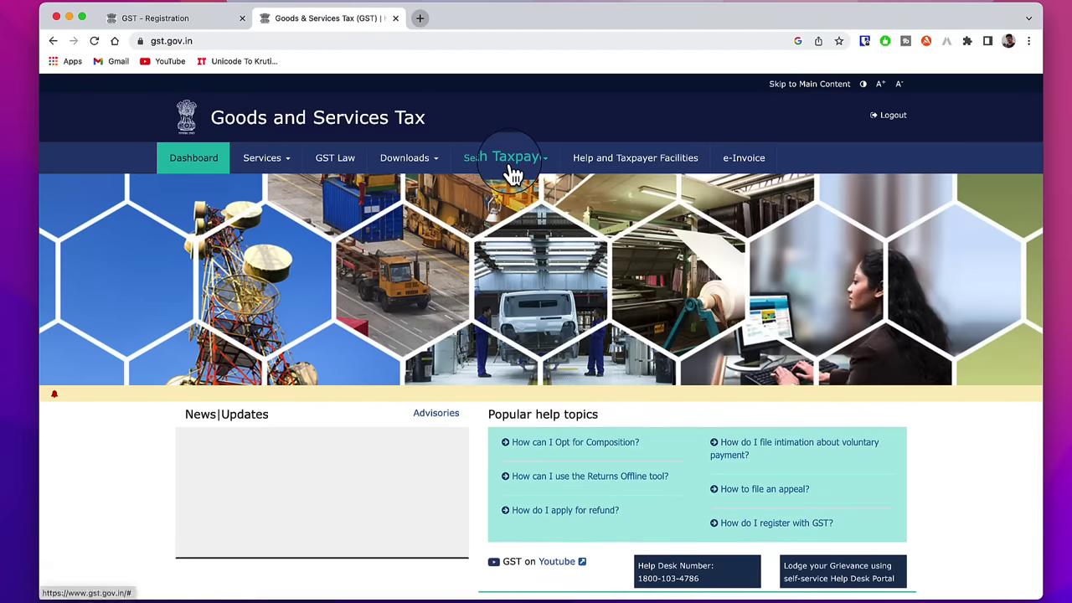
Search for a taxpayer by GSTIN/UIN on the GST portal, pasting the taxpayer's GSTIN and entering the captcha characters.
{"action": "left_click", "coordinate": [513, 168]}
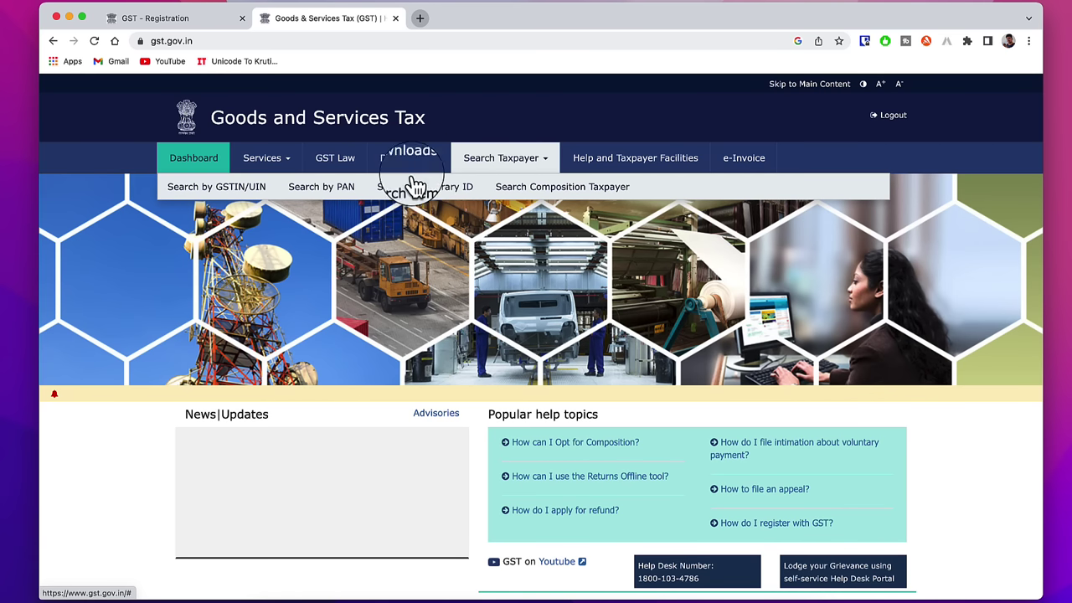
{"action": "left_click", "coordinate": [228, 193]}
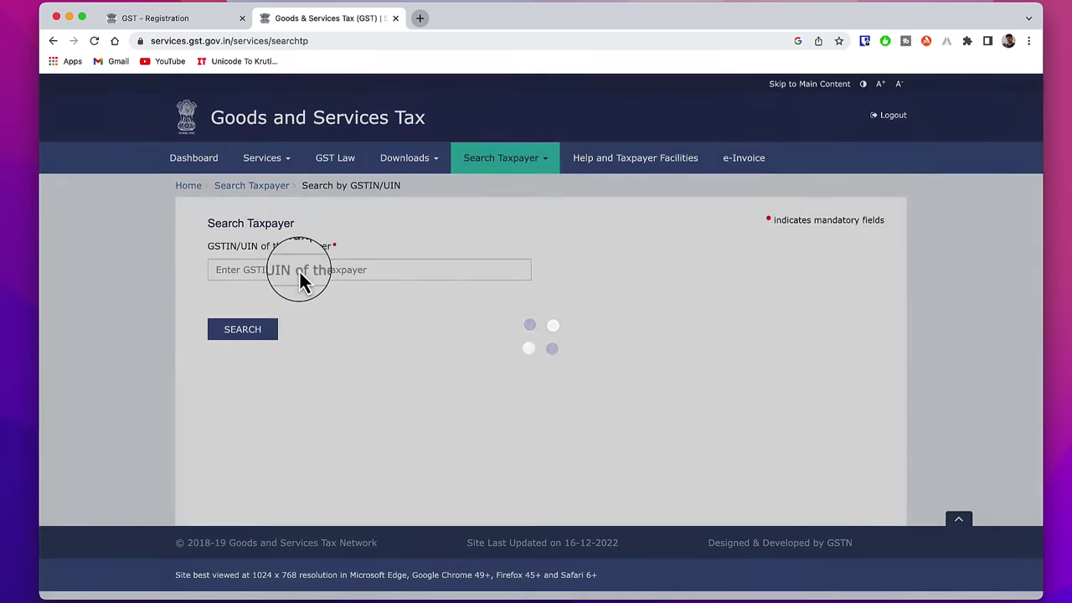
{"action": "left_click", "coordinate": [299, 270]}
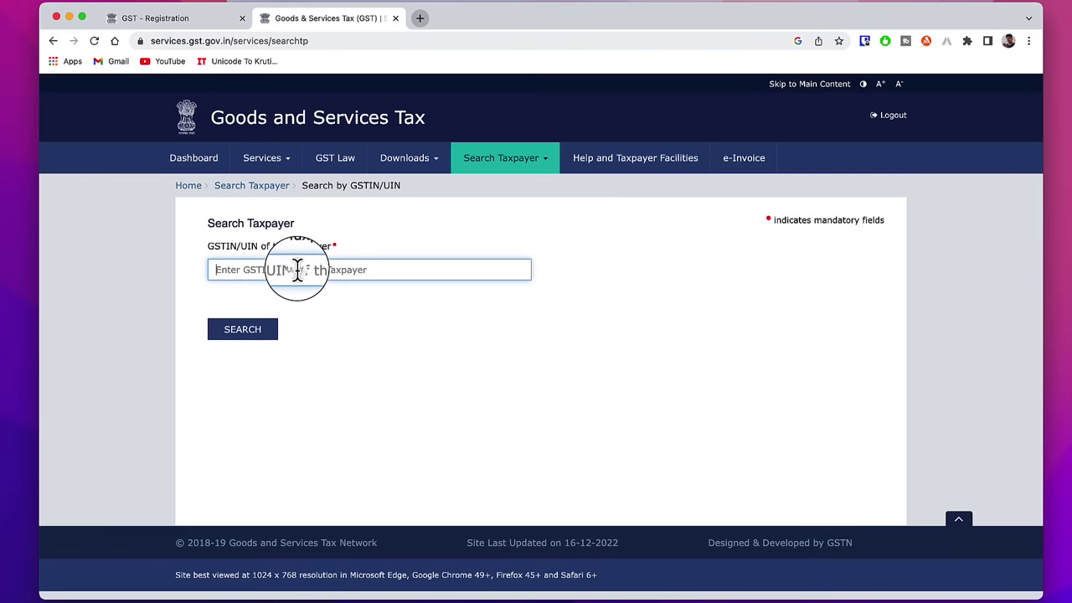
{"action": "key", "text": "super+v"}
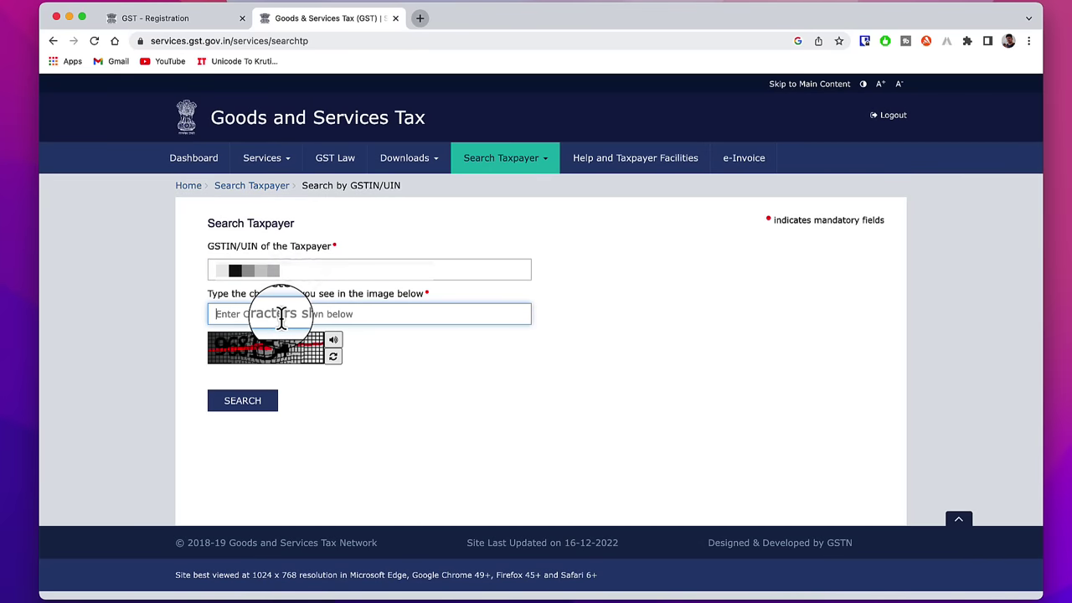
{"action": "left_click", "coordinate": [251, 402]}
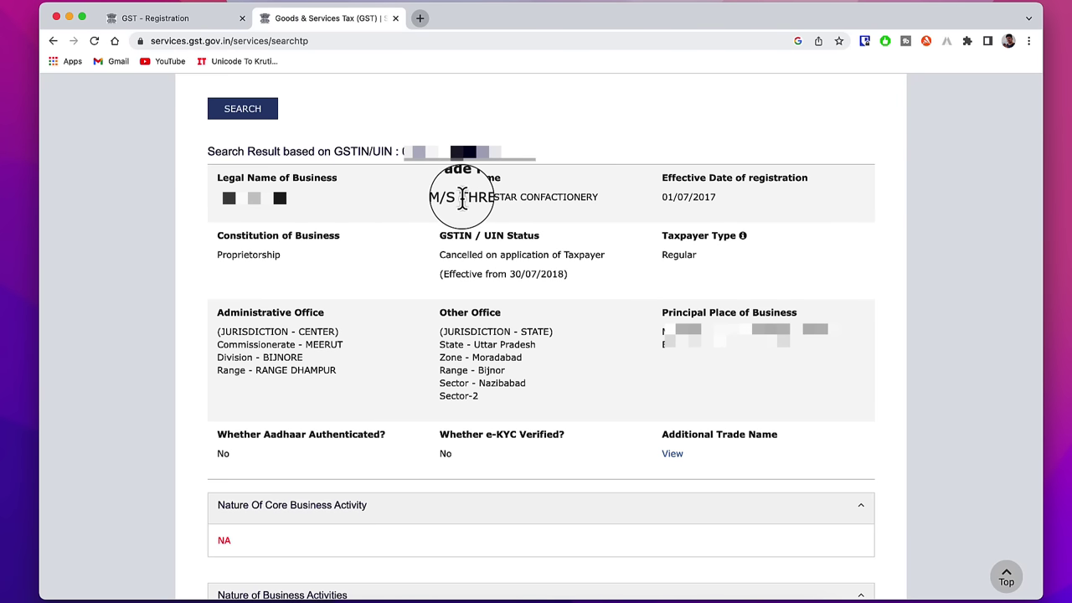
Check the trade name, range and sector in the taxpayer search result and return to the registration form.
{"action": "left_click_drag", "start_coordinate": [462, 197], "coordinate": [598, 197]}
{"action": "double_click", "coordinate": [502, 370]}
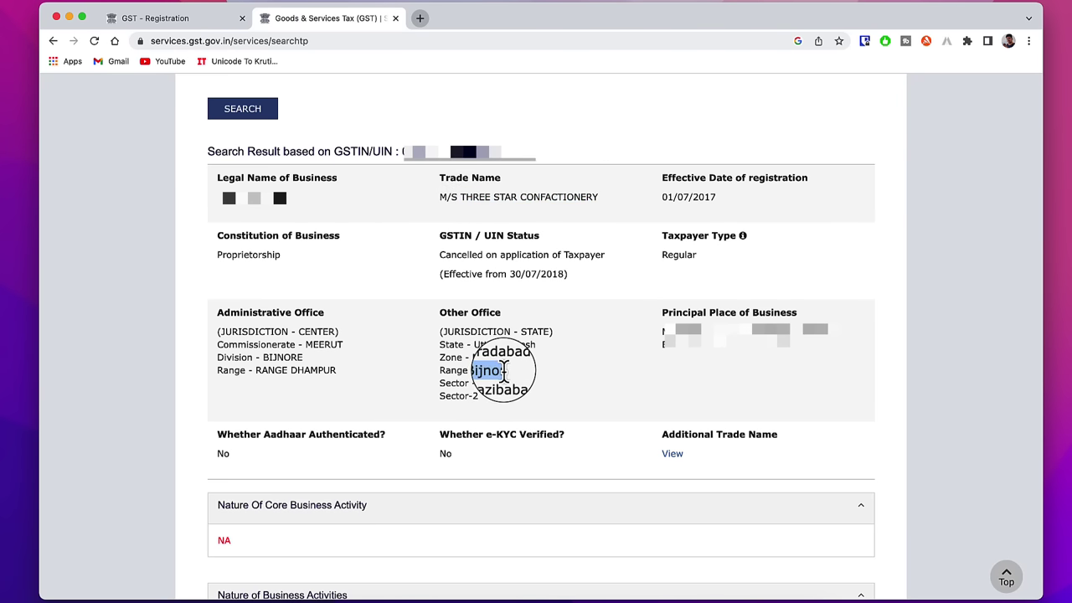
{"action": "double_click", "coordinate": [500, 383]}
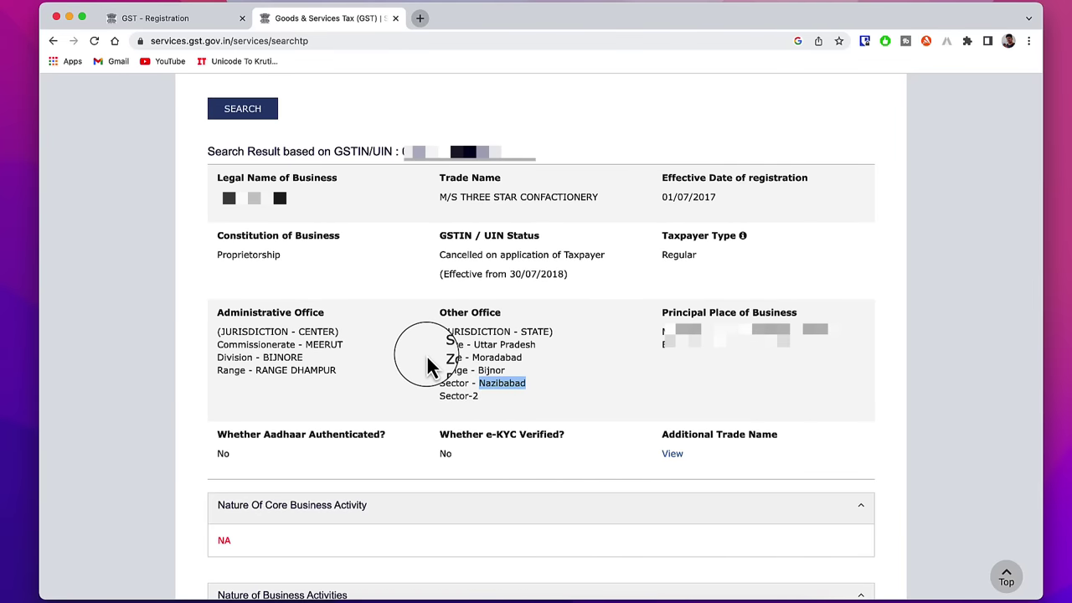
{"action": "key", "text": "super+w"}
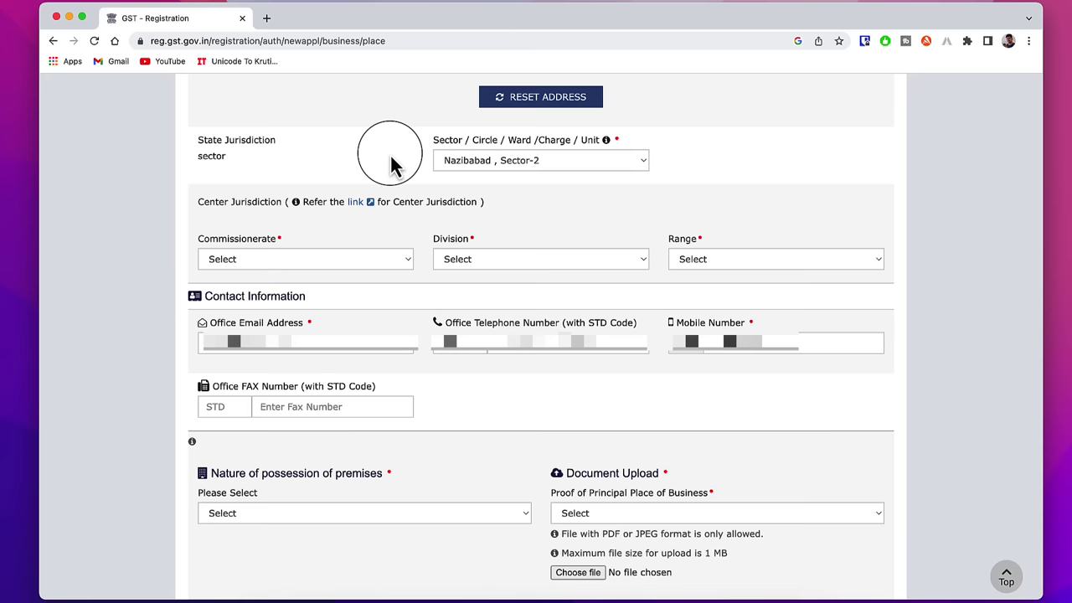
Open the reference link for looking up the center jurisdiction.
{"action": "left_click", "coordinate": [357, 206]}
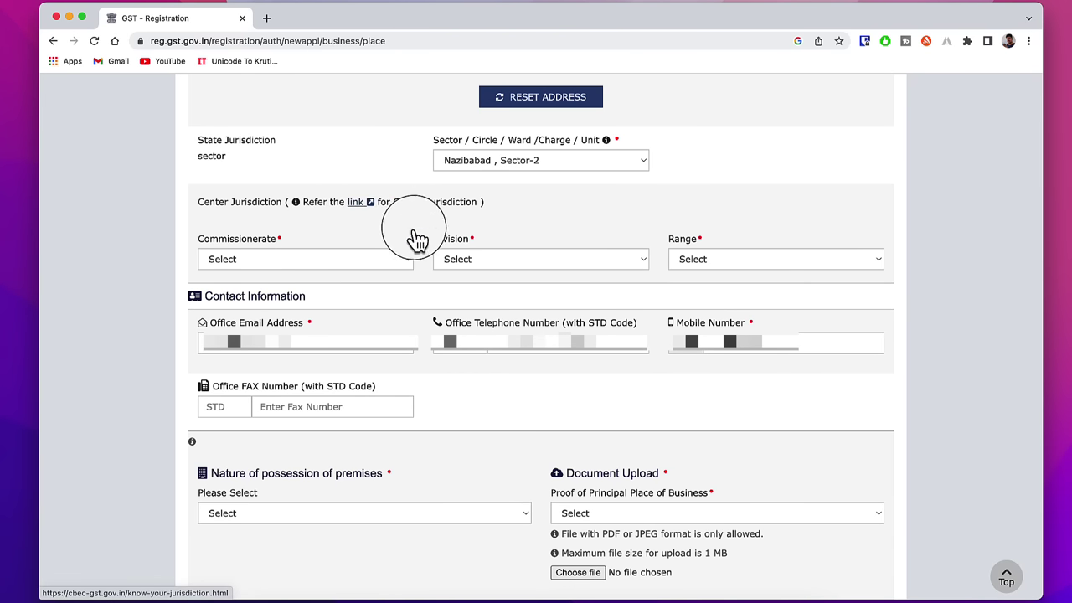
{"action": "left_click", "coordinate": [569, 302]}
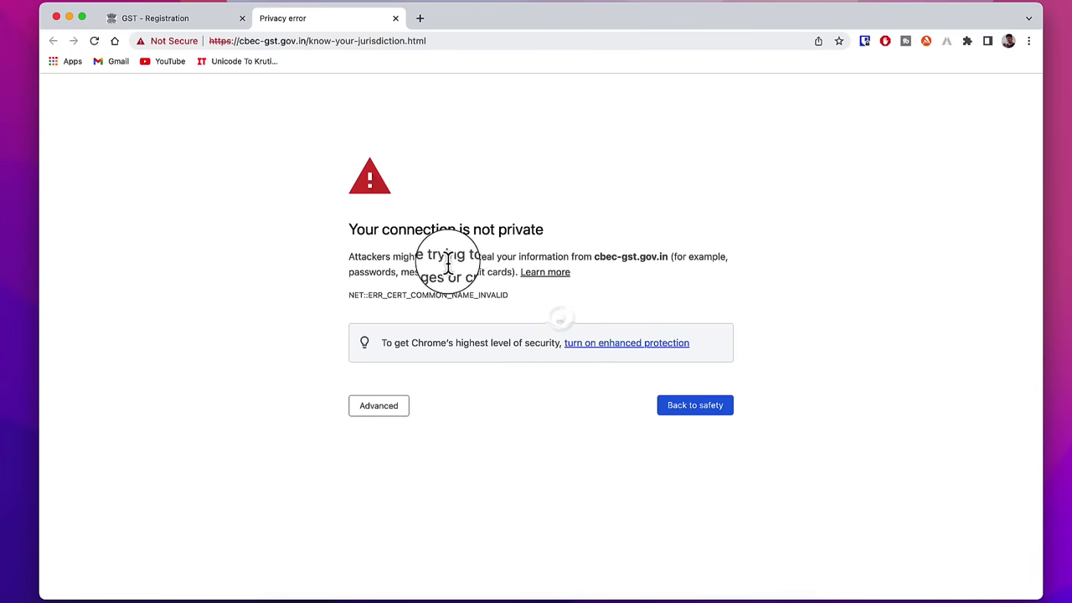
Proceed past the certificate warning to the CBIC GST site and open its Know Your Jurisdiction service.
{"action": "left_click", "coordinate": [379, 405]}
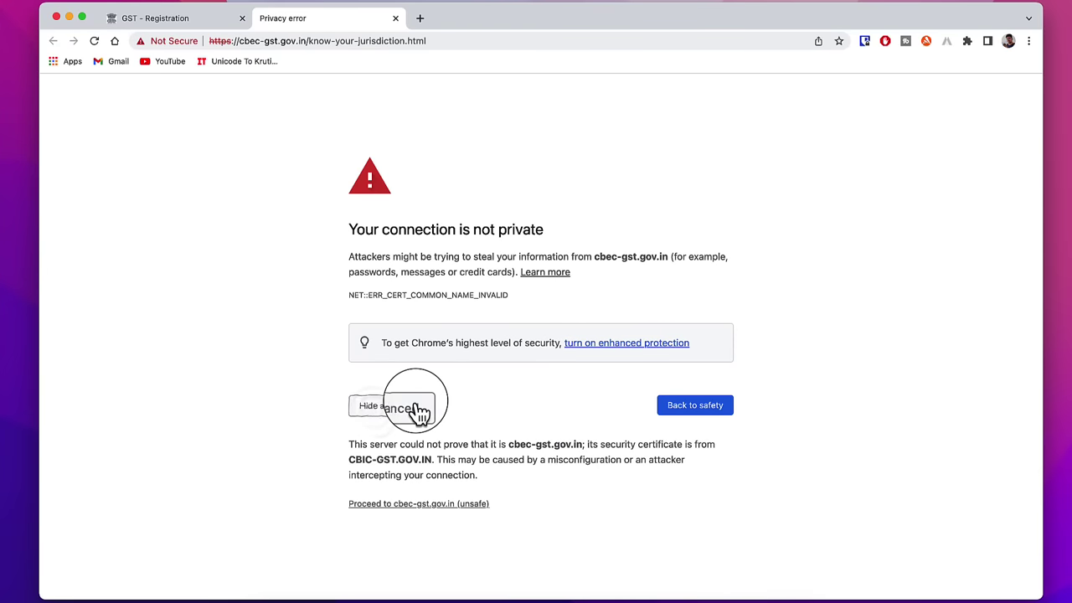
{"action": "left_click", "coordinate": [445, 505]}
{"action": "mouse_move", "coordinate": [335, 167]}
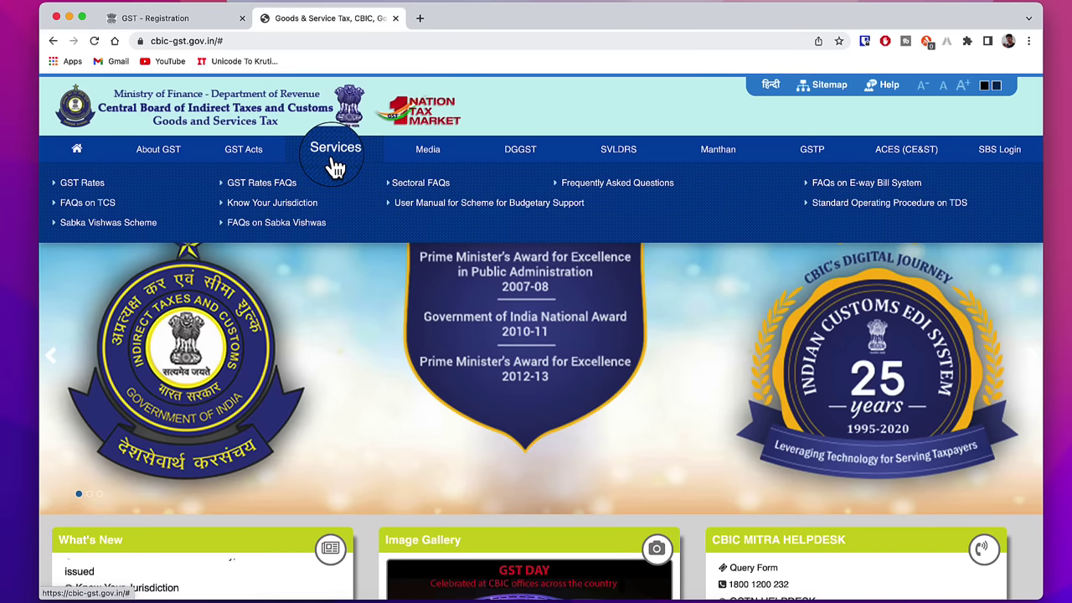
{"action": "left_click", "coordinate": [270, 206]}
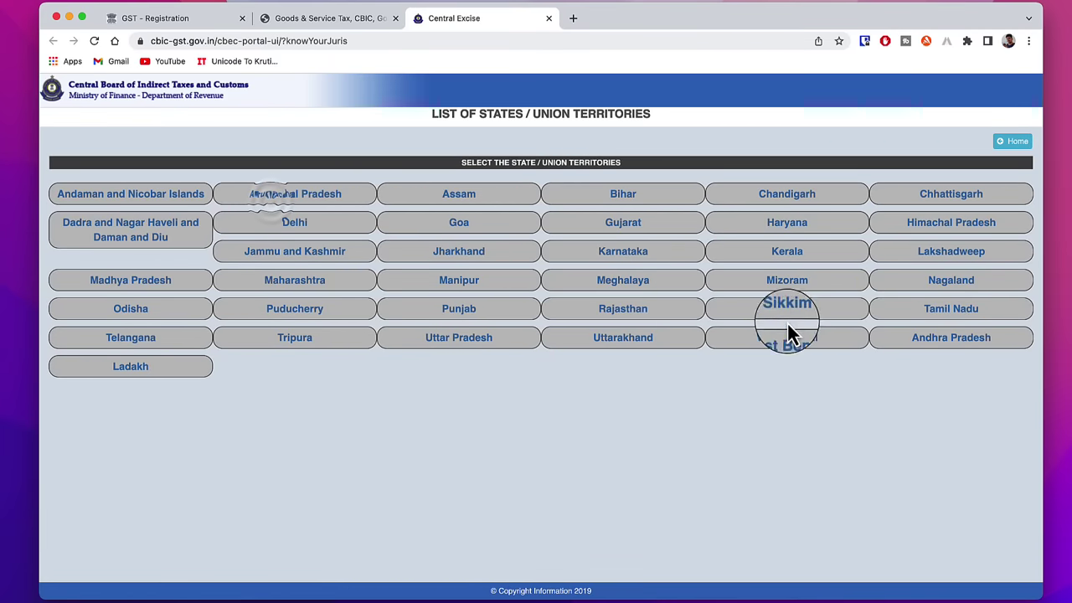
Look up the ranges under Uttar Pradesh, zone Meerut, commissionerate Meerut, division Bijnore, check the Dhampur range's area, and return to the registration form.
{"action": "left_click", "coordinate": [456, 338]}
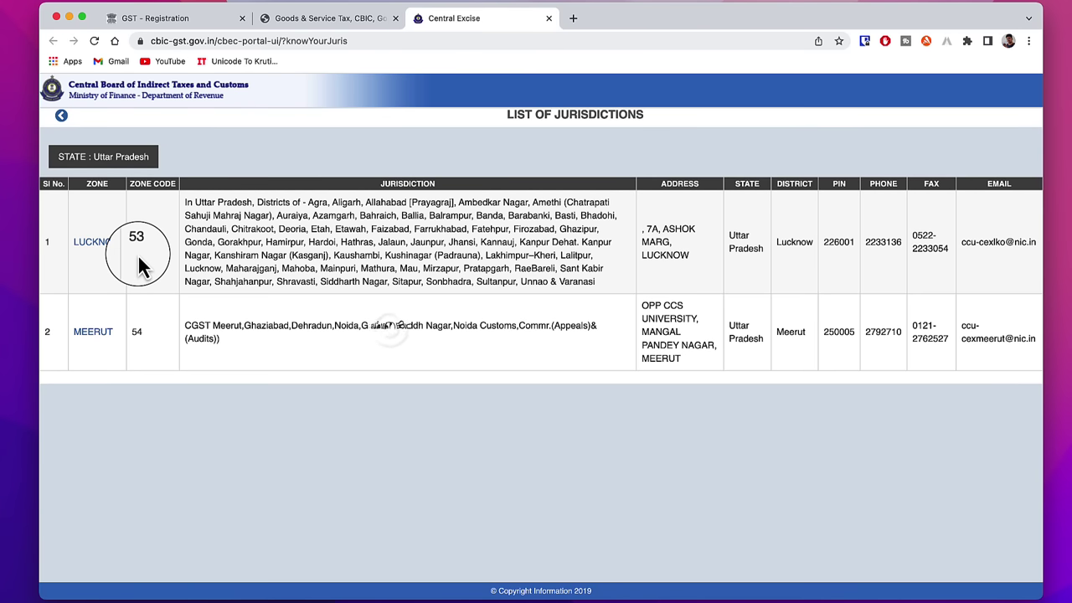
{"action": "left_click", "coordinate": [95, 331]}
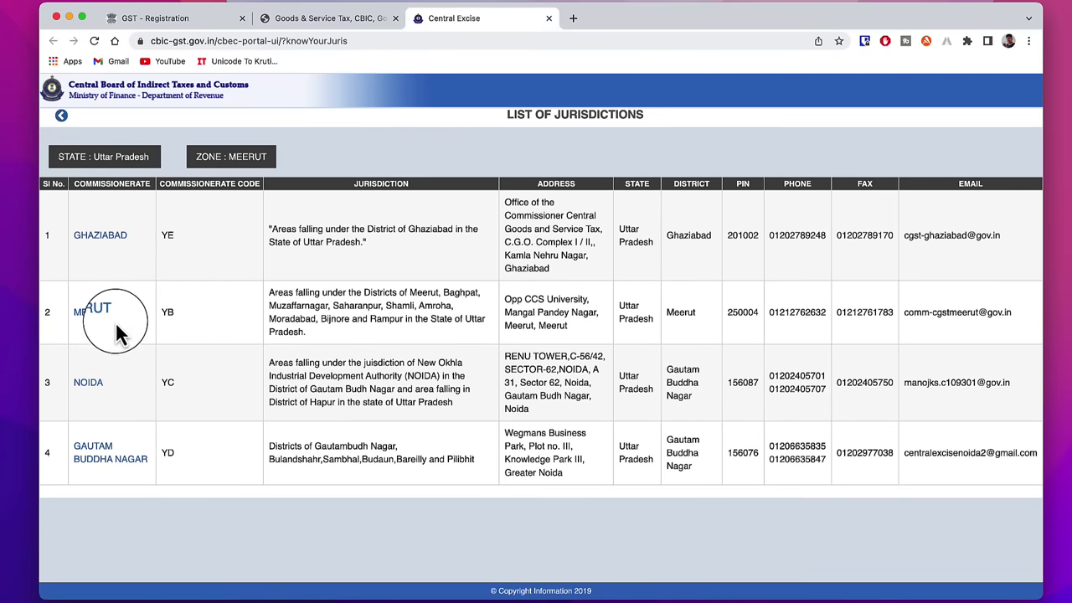
{"action": "left_click", "coordinate": [117, 332]}
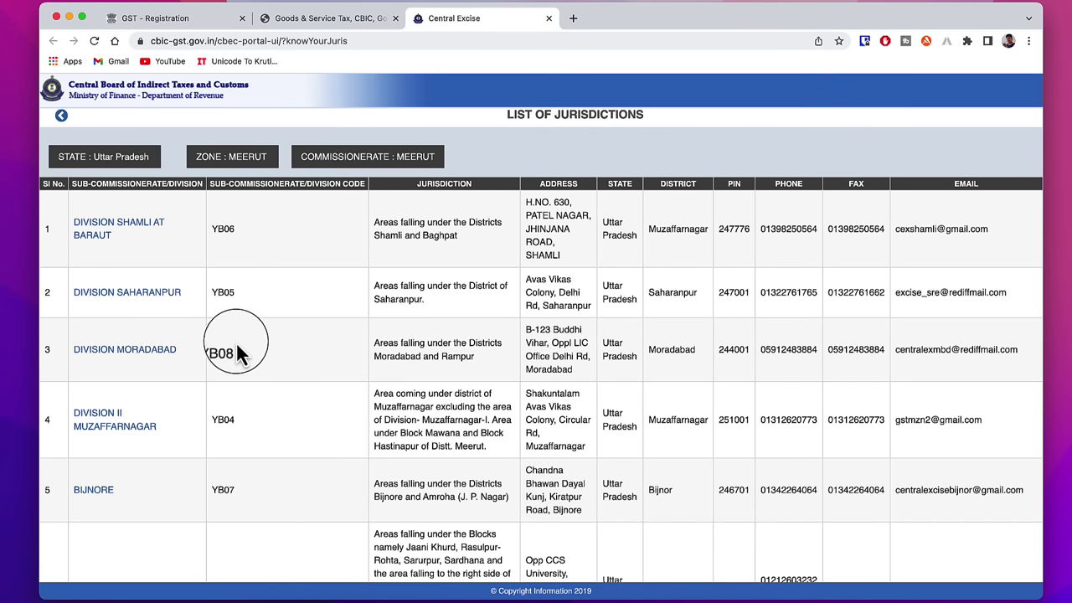
{"action": "scroll", "coordinate": [335, 402], "scroll_direction": "down", "scroll_amount": 3}
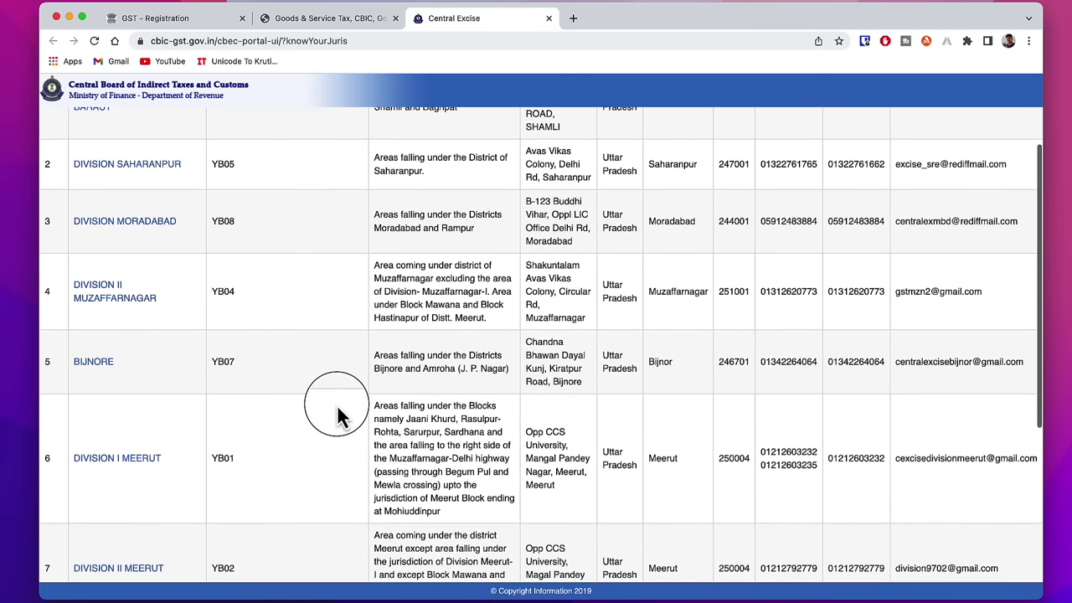
{"action": "left_click", "coordinate": [101, 365]}
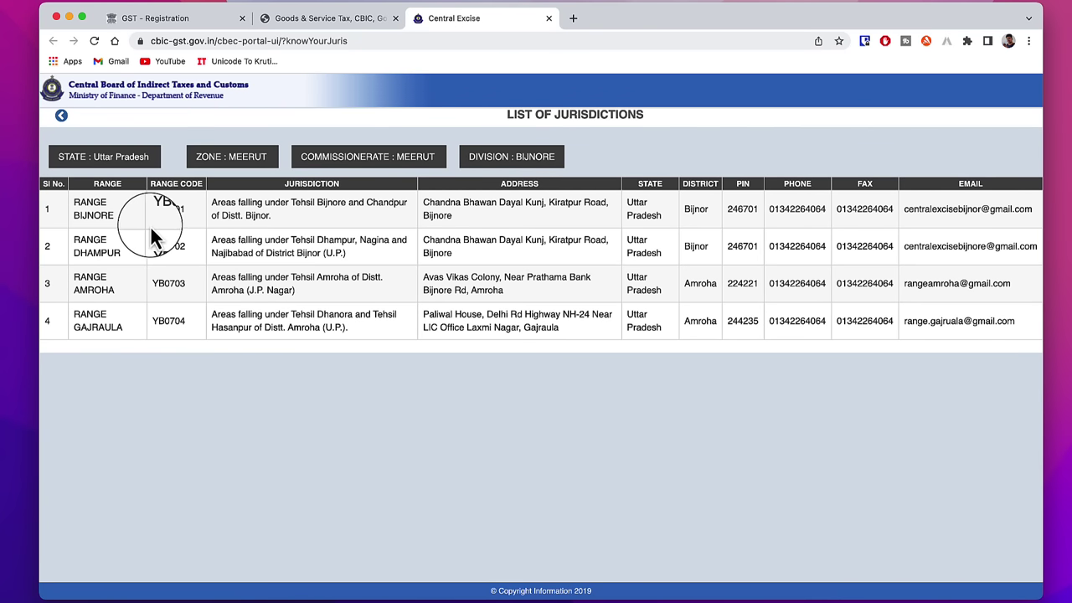
{"action": "left_click_drag", "start_coordinate": [125, 262], "coordinate": [63, 243]}
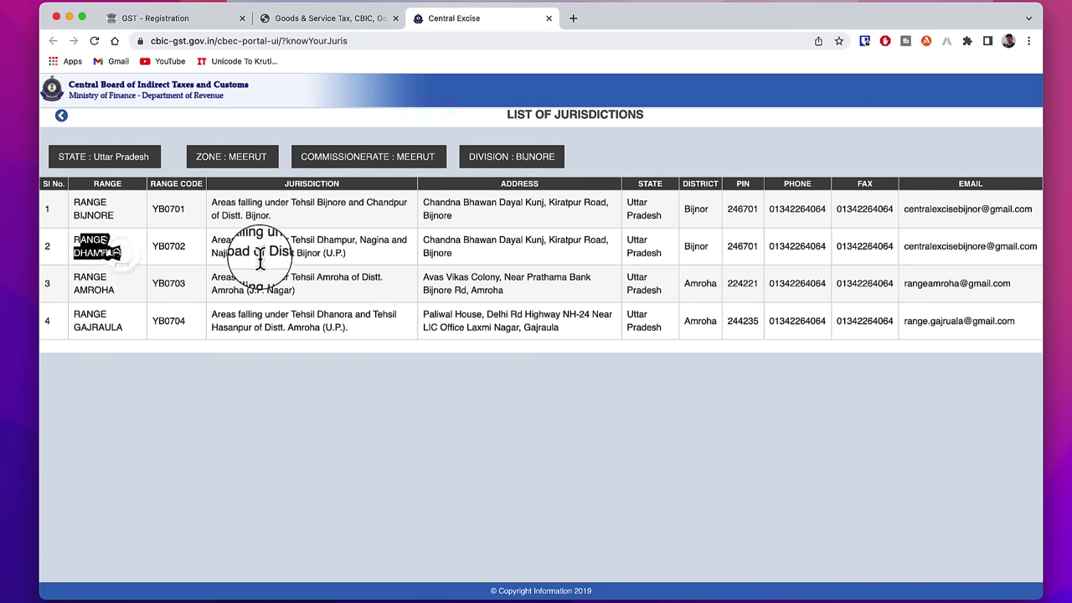
{"action": "left_click_drag", "start_coordinate": [347, 253], "coordinate": [214, 241]}
{"action": "key", "text": "super+grave"}
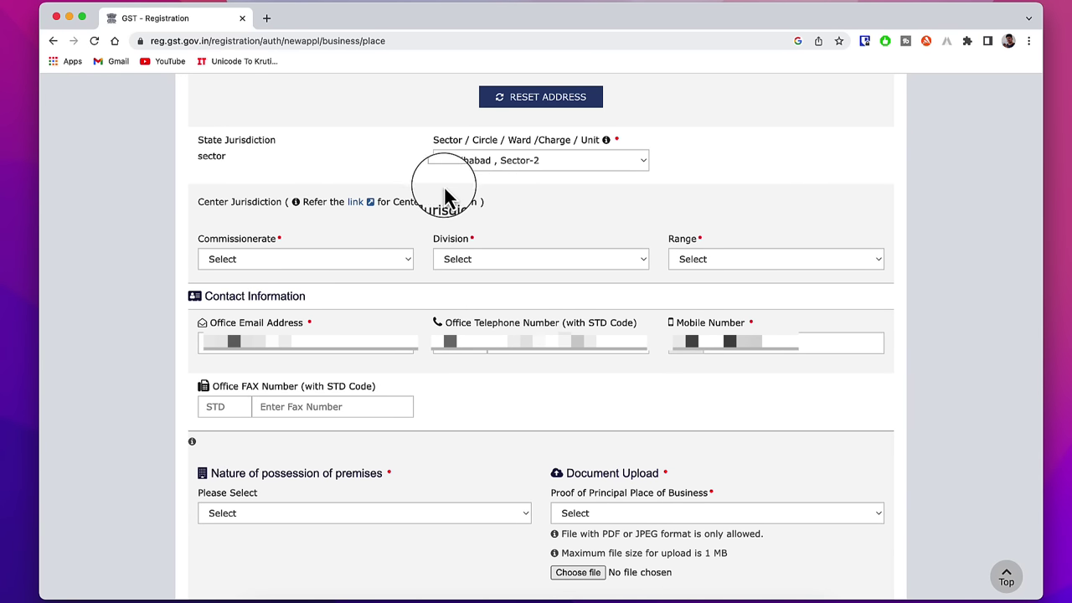
Set the center jurisdiction's commissionerate to MEERUT and division to BIJNORE, and choose the matching range.
{"action": "left_click", "coordinate": [343, 261]}
{"action": "left_click", "coordinate": [242, 363]}
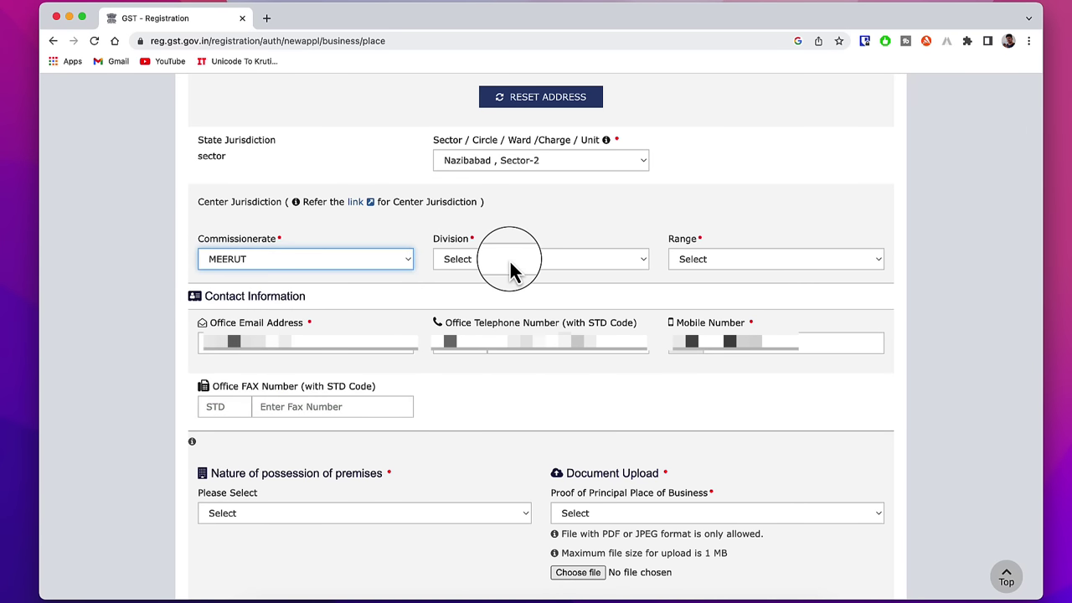
{"action": "left_click", "coordinate": [510, 262]}
{"action": "left_click", "coordinate": [511, 274]}
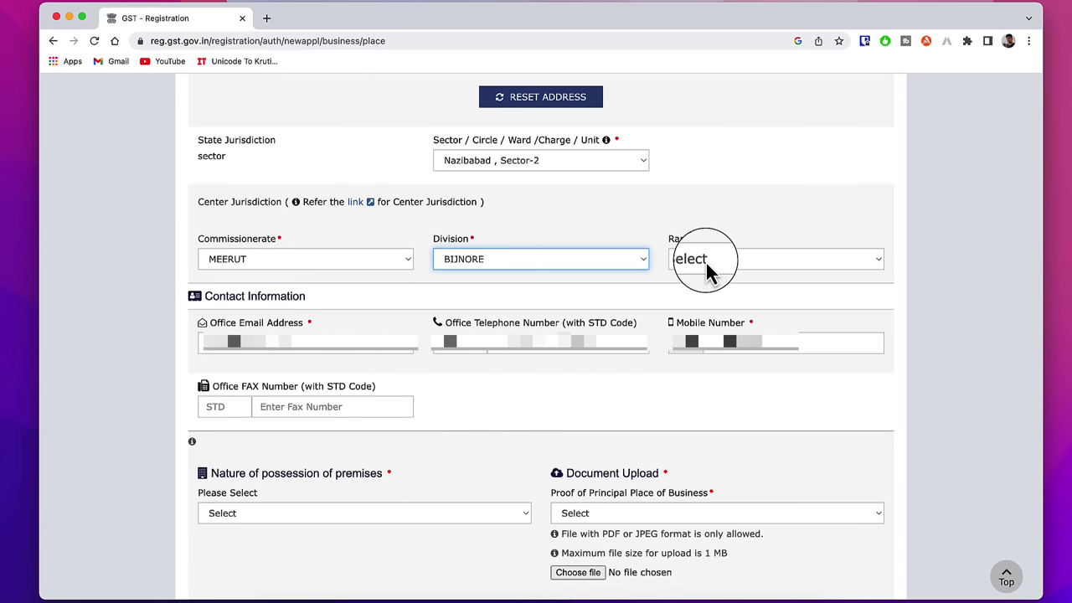
{"action": "left_click", "coordinate": [709, 260]}
{"action": "left_click", "coordinate": [710, 276]}
Set the nature of possession of premises to Own and view the accepted proofs of principal place of business.
{"action": "scroll", "coordinate": [441, 268], "scroll_direction": "down", "scroll_amount": 5}
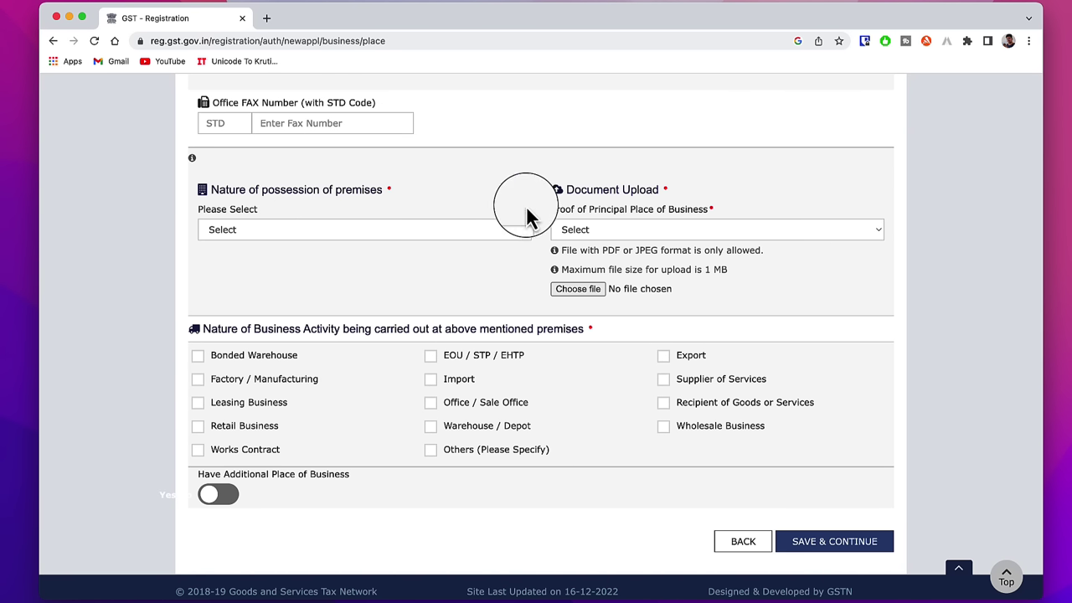
{"action": "left_click", "coordinate": [447, 239]}
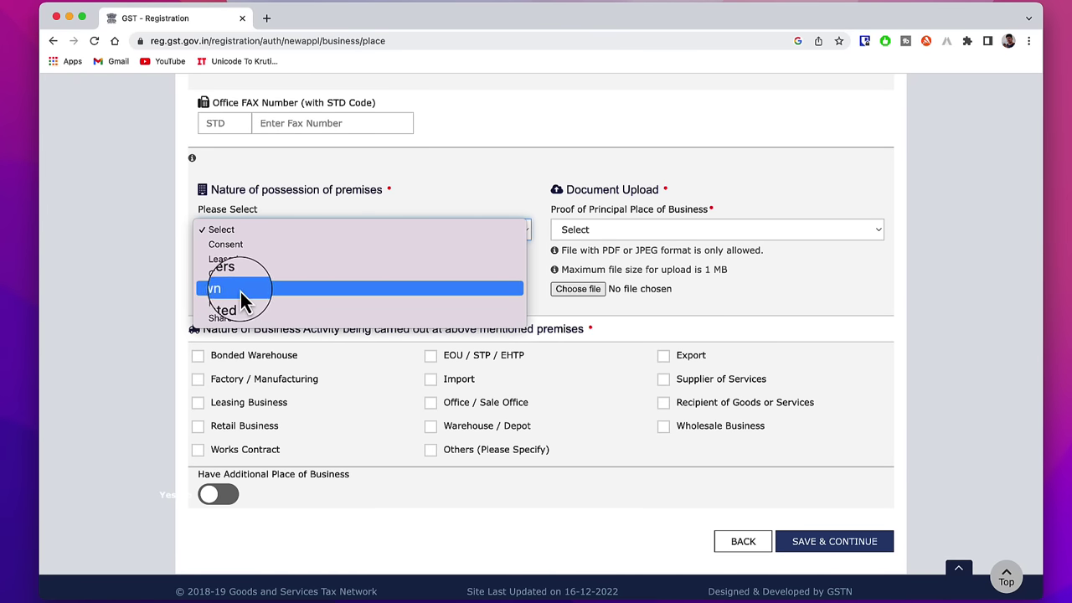
{"action": "left_click", "coordinate": [392, 285]}
{"action": "left_click", "coordinate": [712, 233]}
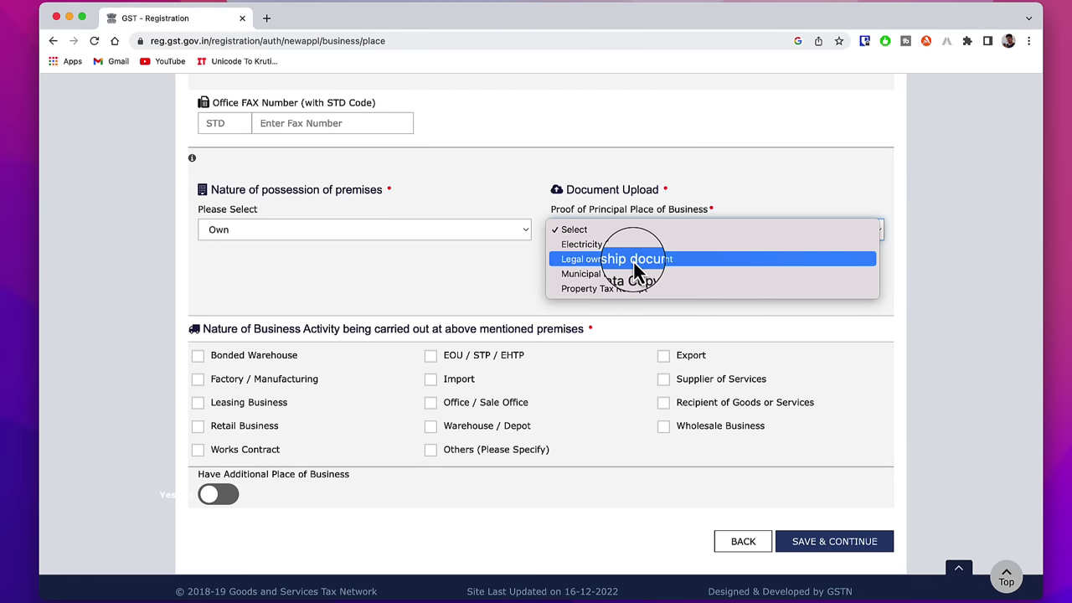
Switch the nature of possession to Rented, review the proof documents accepted for it, and set it back to Own.
{"action": "left_click", "coordinate": [299, 233]}
{"action": "left_click", "coordinate": [276, 235]}
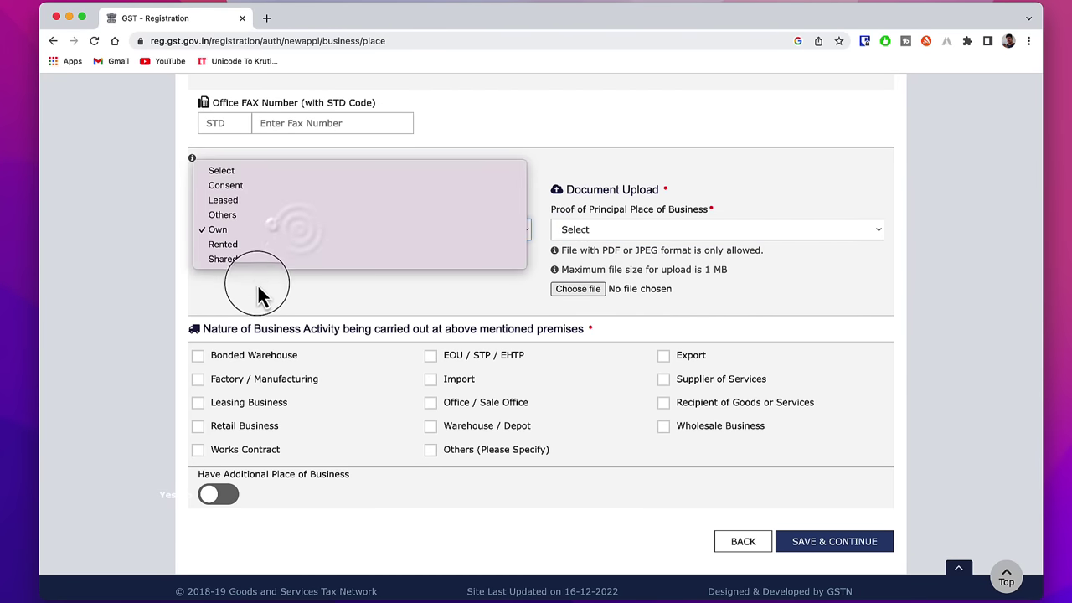
{"action": "left_click", "coordinate": [364, 244]}
{"action": "left_click", "coordinate": [634, 231]}
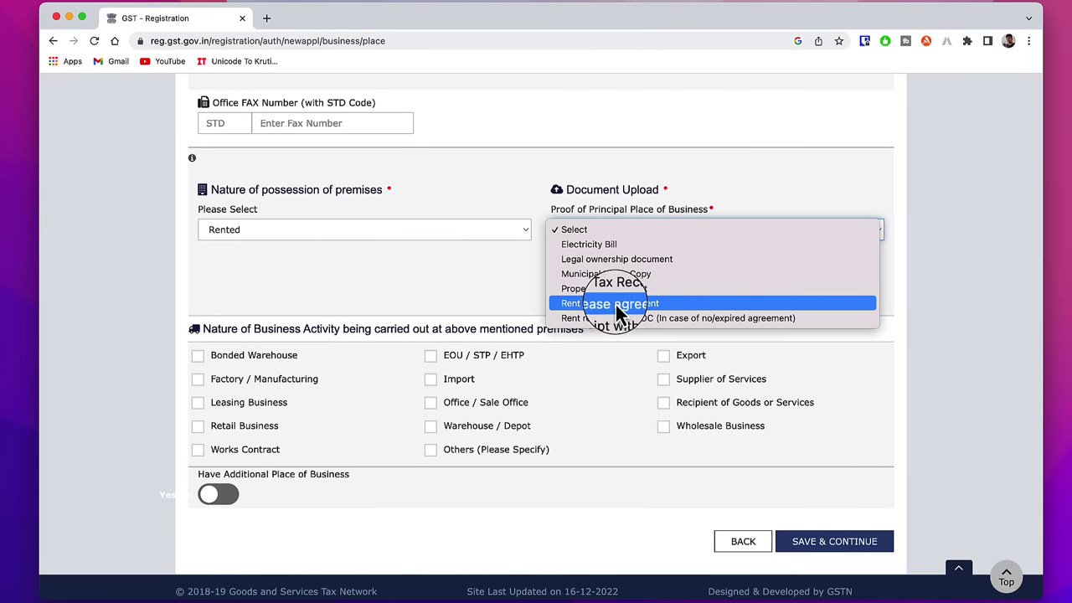
{"action": "left_click", "coordinate": [438, 240]}
{"action": "left_click", "coordinate": [419, 233]}
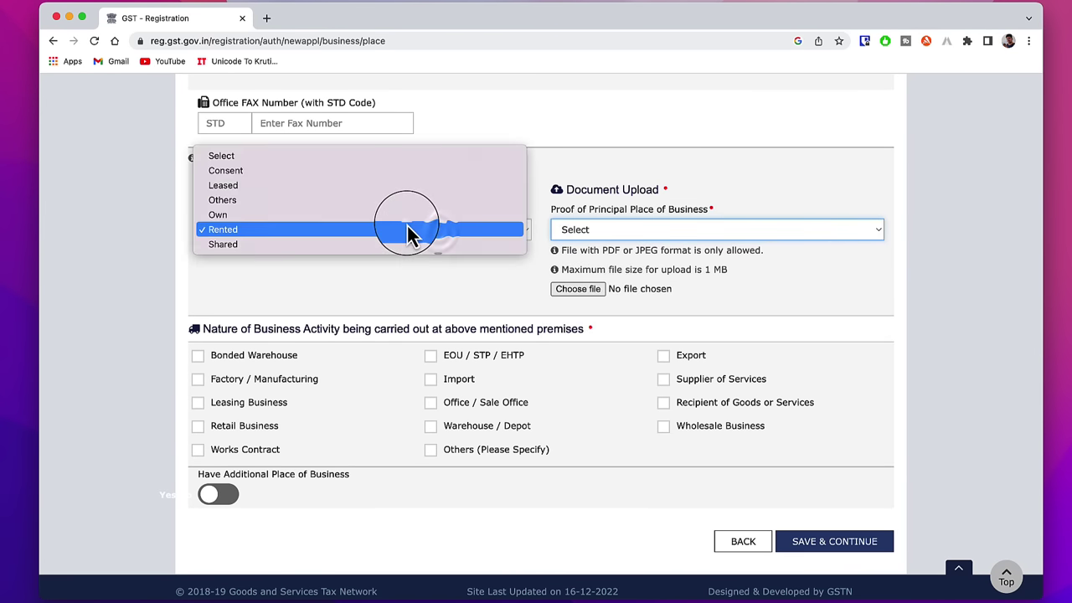
{"action": "left_click", "coordinate": [276, 215]}
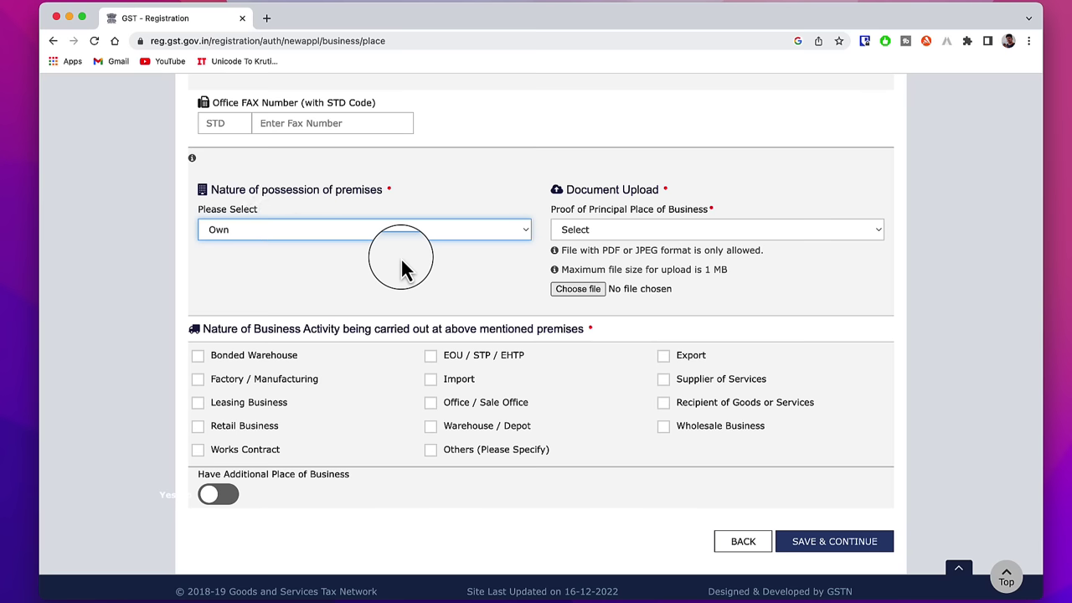
Choose Legal ownership document as proof of principal place of business and upload two files of this type.
{"action": "left_click", "coordinate": [616, 238]}
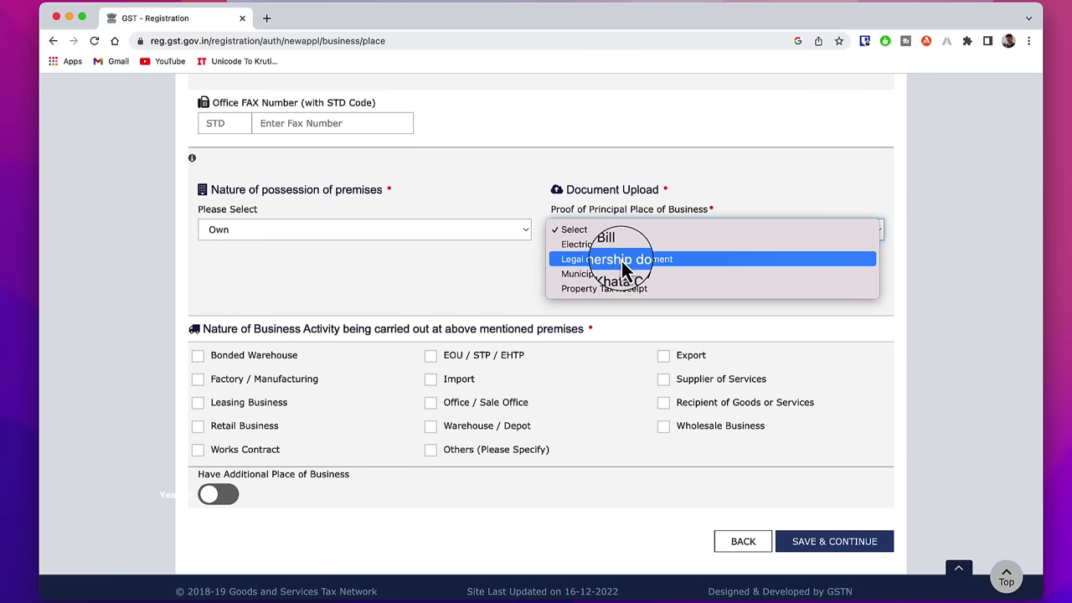
{"action": "left_click", "coordinate": [667, 261]}
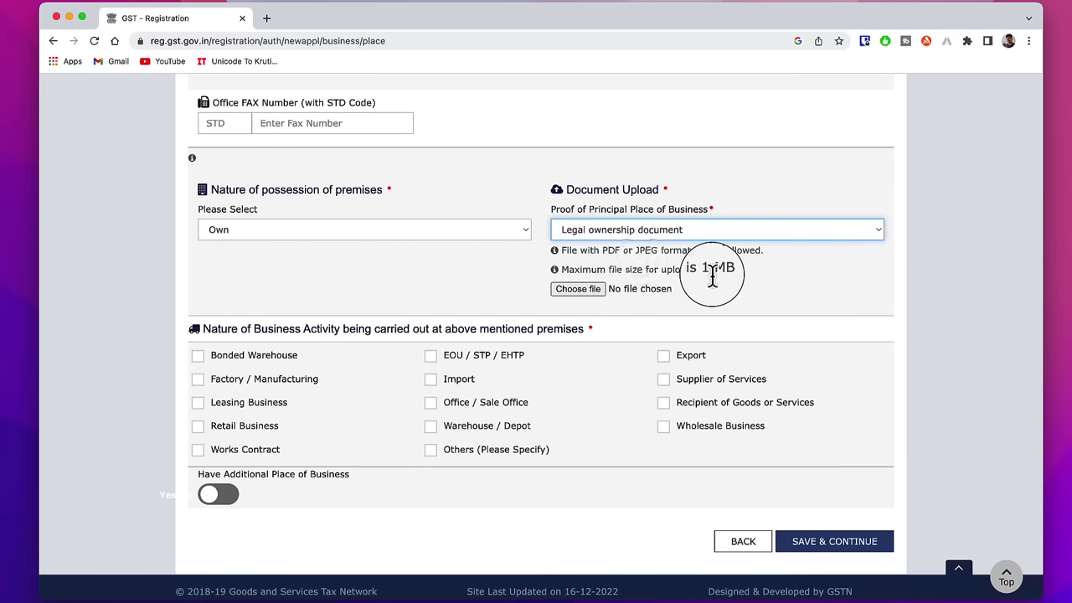
{"action": "left_click_drag", "start_coordinate": [706, 269], "coordinate": [734, 282]}
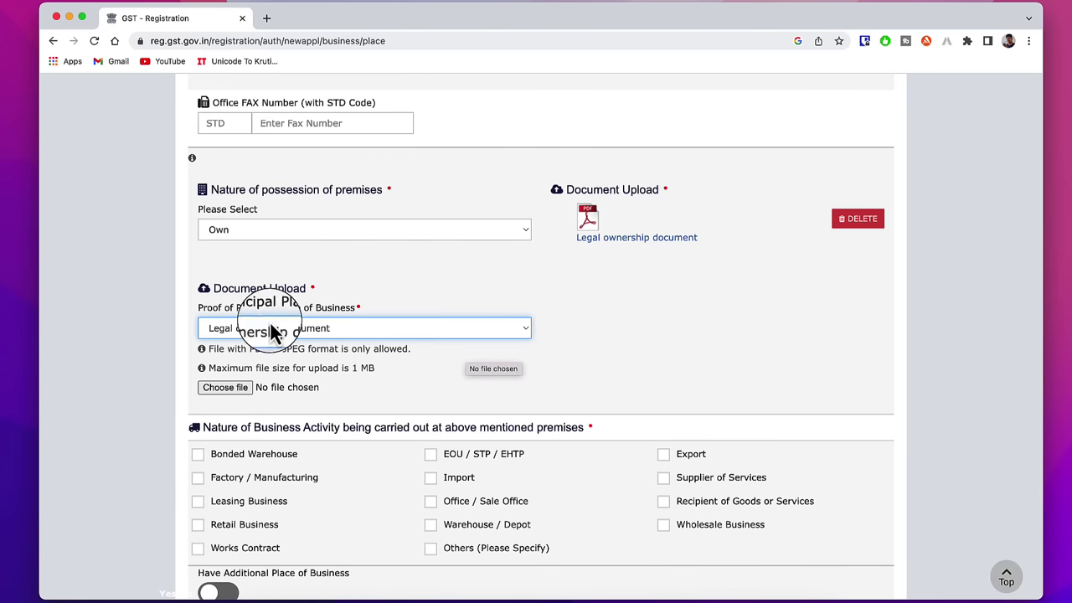
{"action": "left_click", "coordinate": [369, 329]}
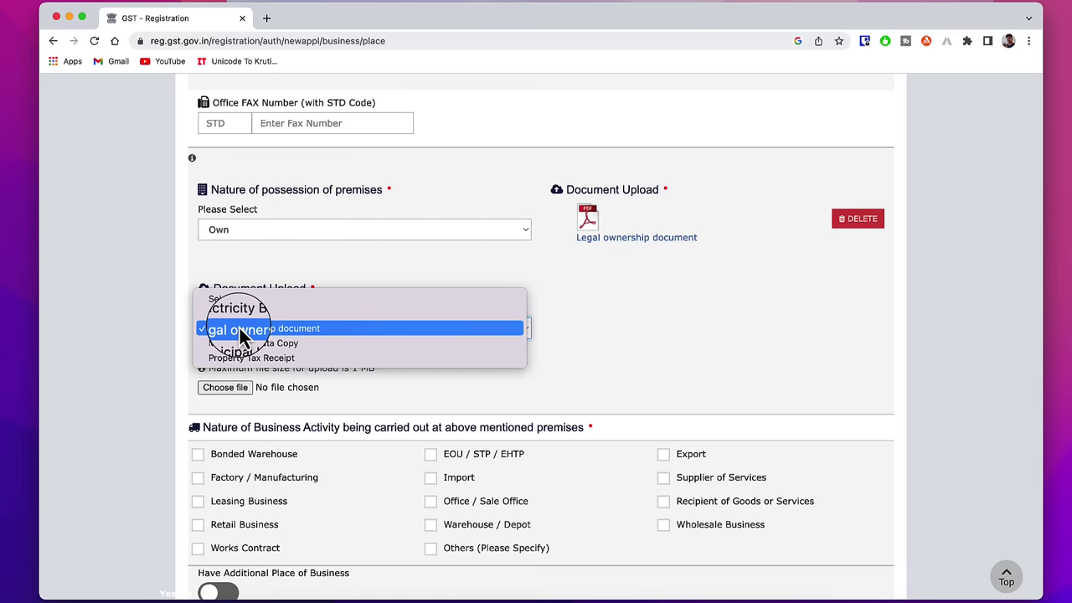
{"action": "left_click", "coordinate": [267, 328]}
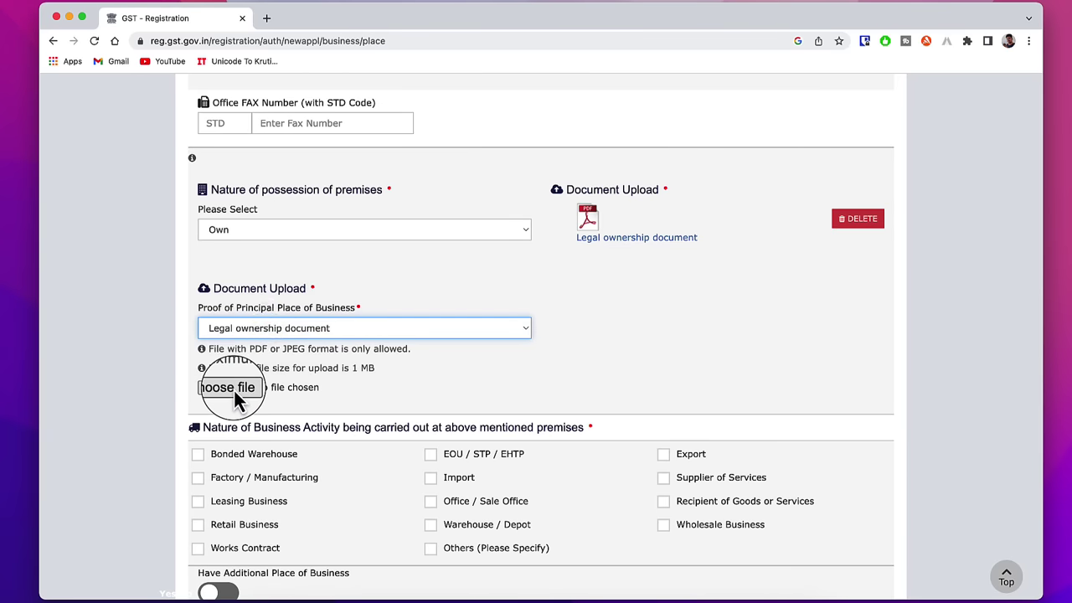
{"action": "left_click", "coordinate": [234, 387]}
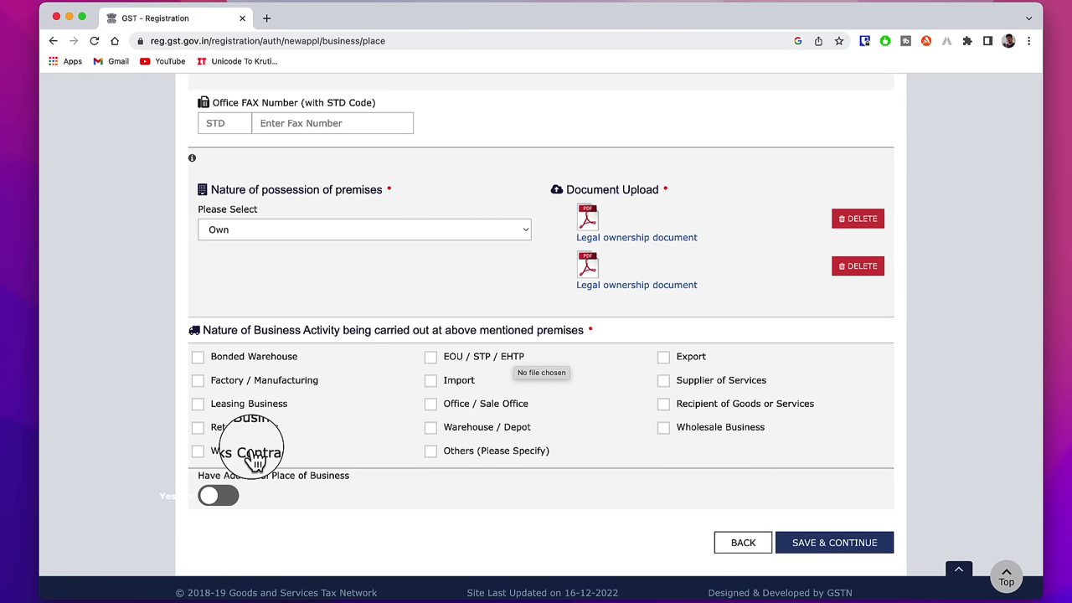
Mark the business activity as Supplier of Services and Others, specified as Technical Consultancy Services, and save the principal place of business.
{"action": "left_click", "coordinate": [664, 381]}
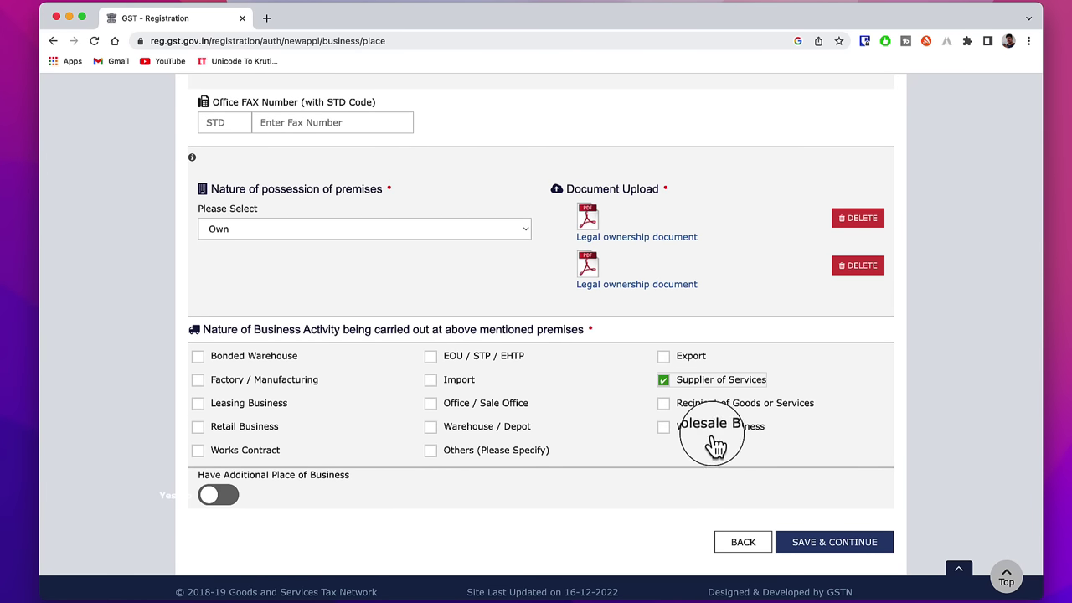
{"action": "left_click", "coordinate": [430, 452]}
{"action": "left_click", "coordinate": [273, 501]}
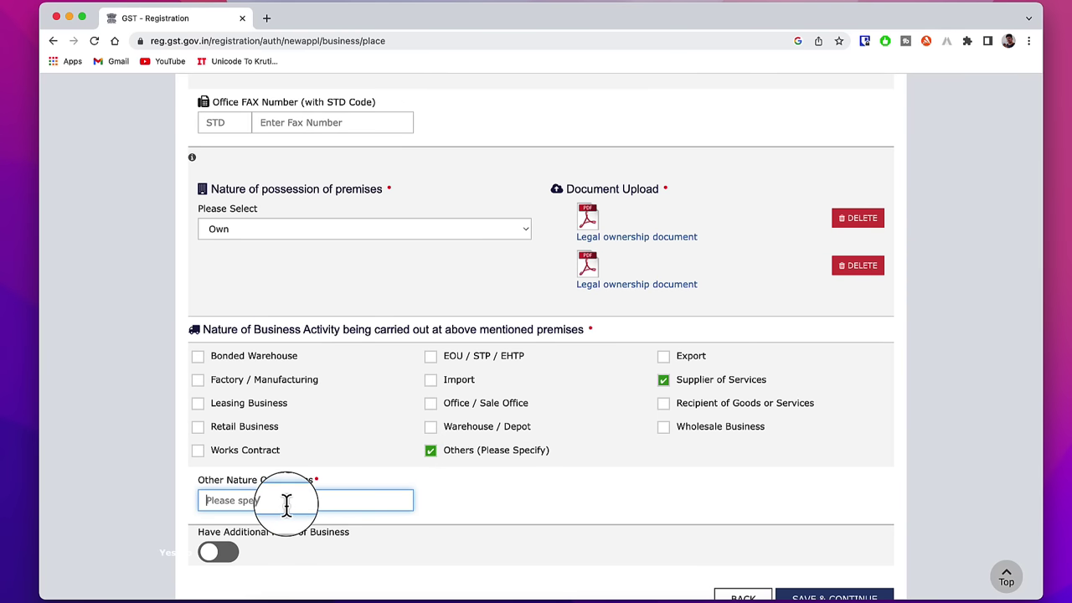
{"action": "type", "text": "Technical Consultancy Services"}
{"action": "left_click", "coordinate": [536, 507]}
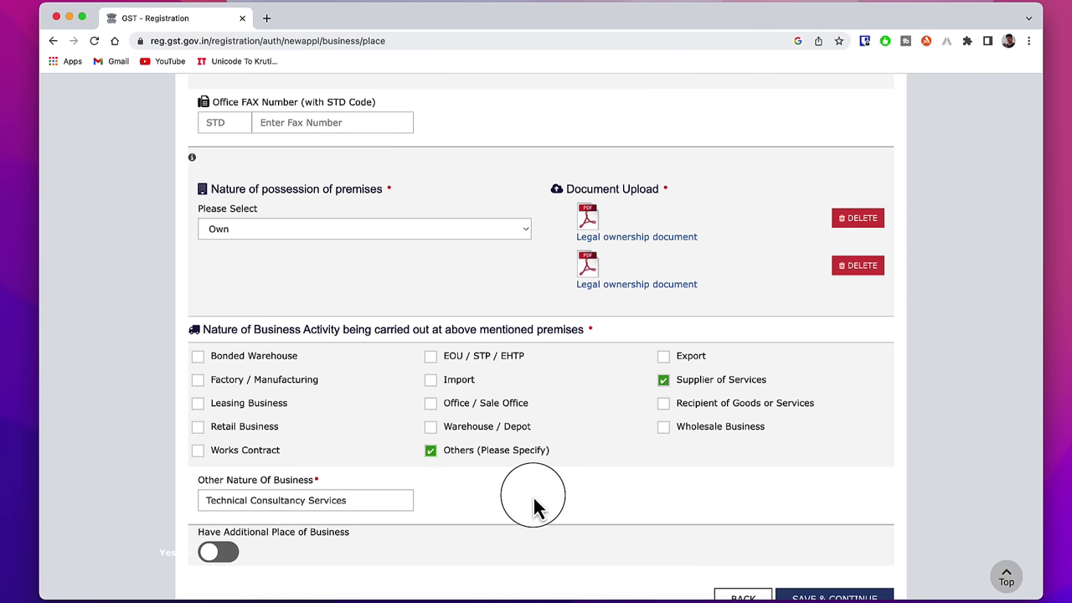
{"action": "scroll", "coordinate": [536, 506], "scroll_direction": "down", "scroll_amount": 2}
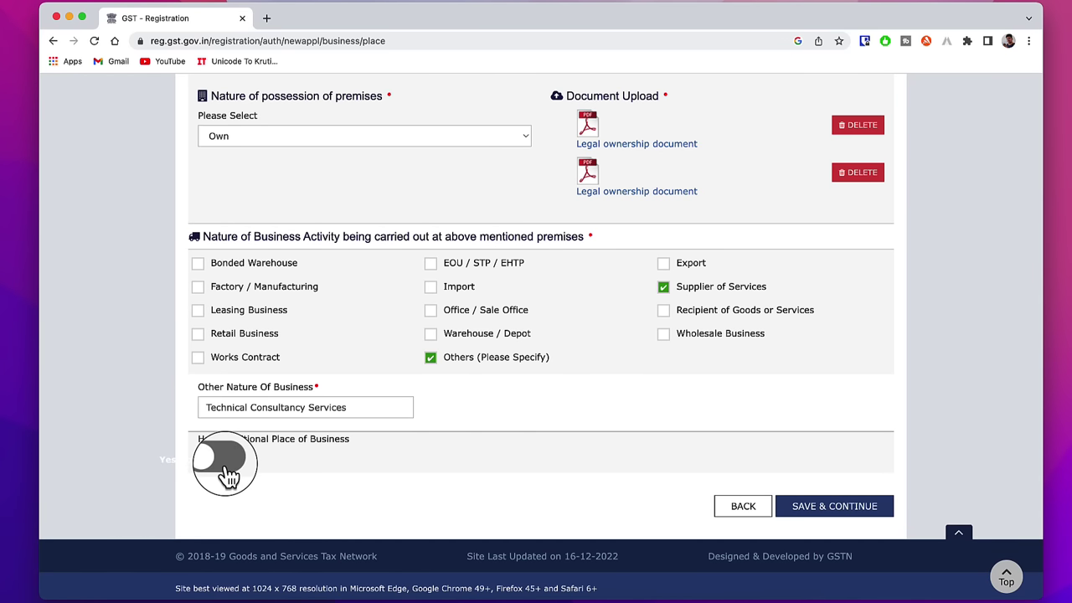
{"action": "left_click", "coordinate": [837, 507]}
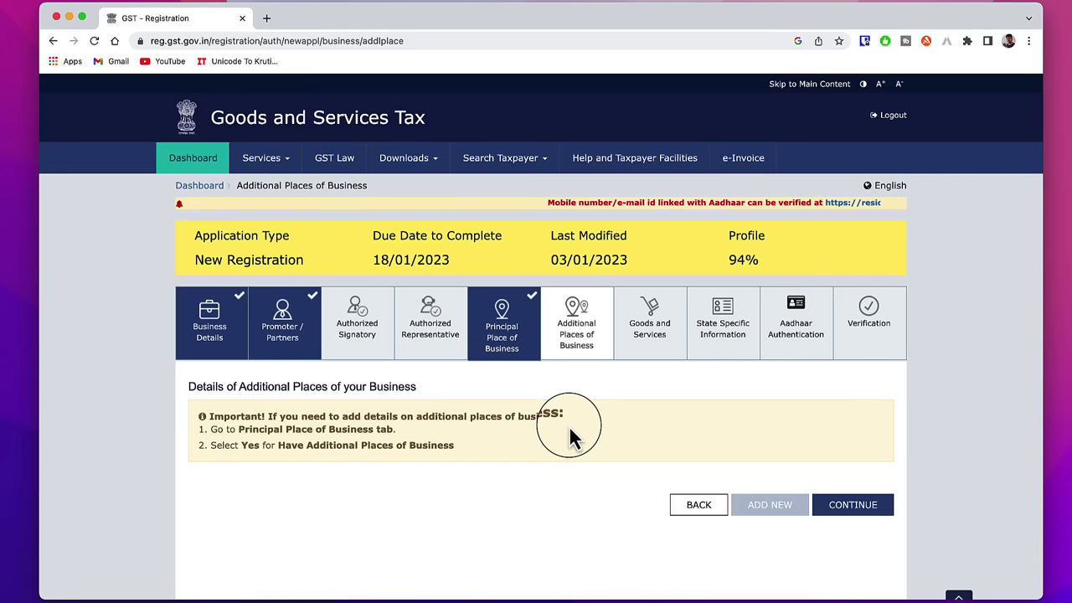
Continue past additional places of business, search the goods HSN chapters for "foot", and browse the matching codes without adding any.
{"action": "scroll", "coordinate": [568, 434], "scroll_direction": "down", "scroll_amount": 2}
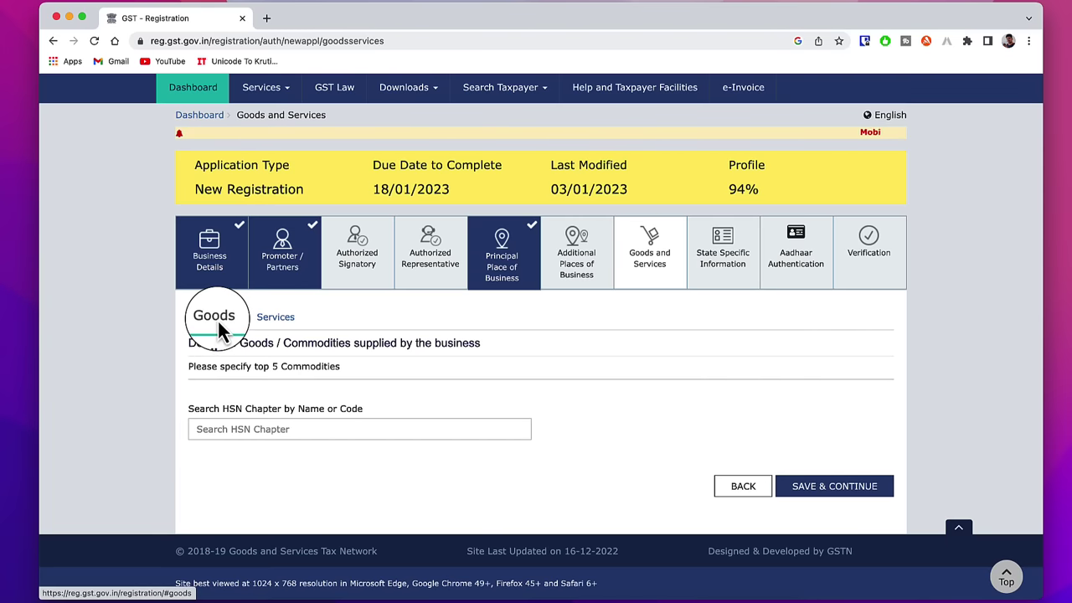
{"action": "left_click", "coordinate": [274, 321]}
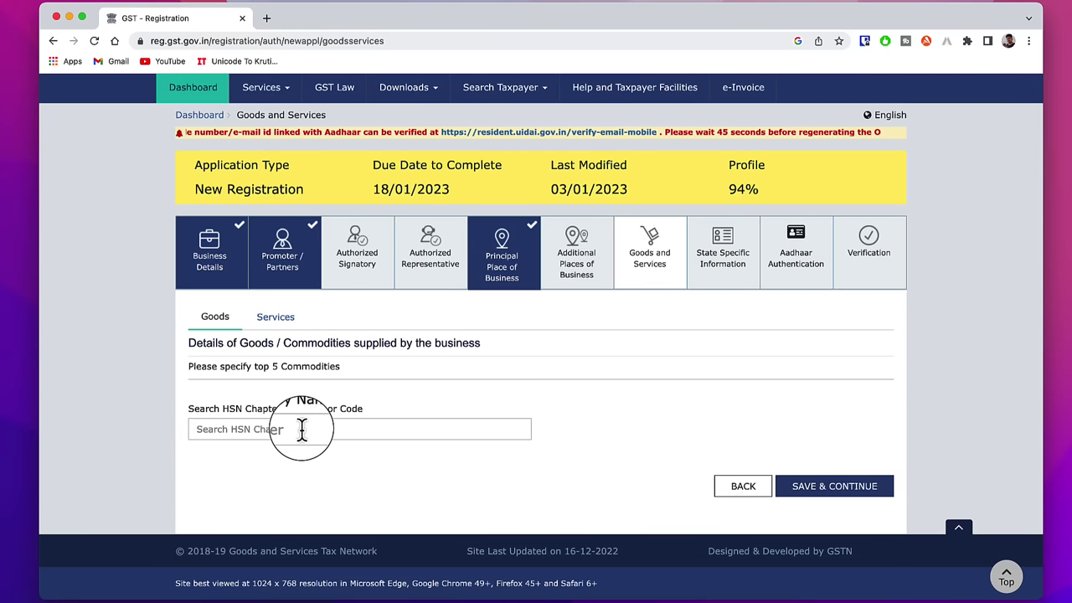
{"action": "left_click", "coordinate": [302, 429]}
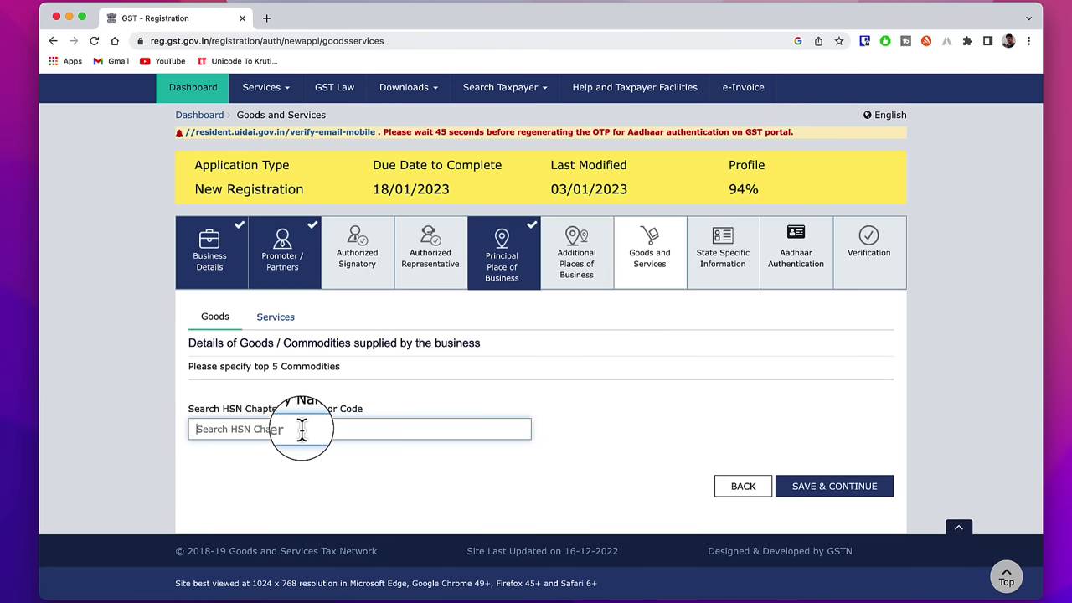
{"action": "type", "text": "foot"}
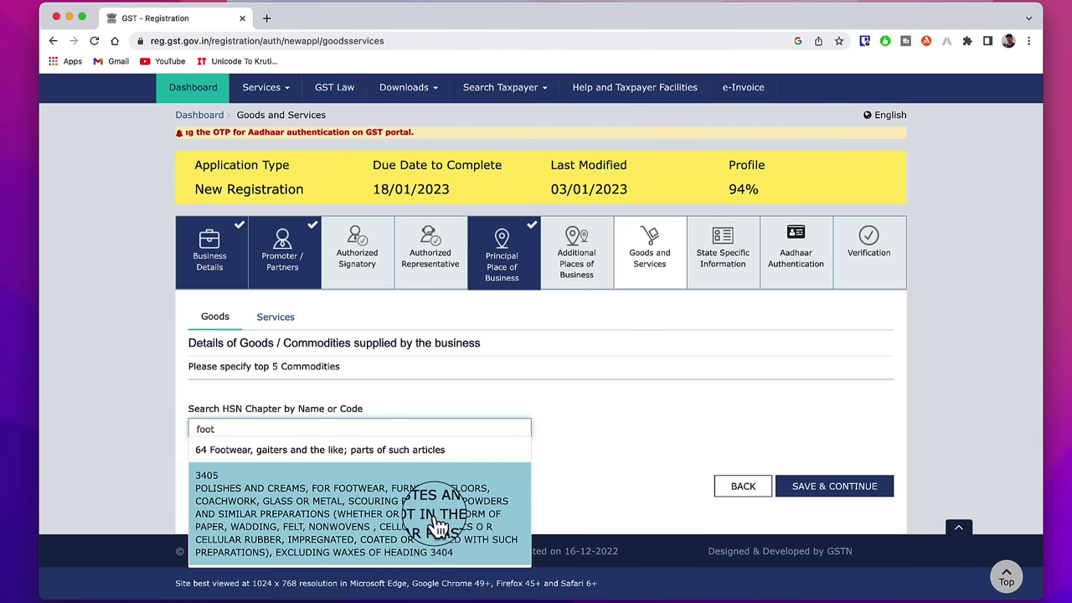
{"action": "scroll", "coordinate": [339, 494], "scroll_direction": "down", "scroll_amount": 3}
{"action": "scroll", "coordinate": [427, 525], "scroll_direction": "down", "scroll_amount": 3}
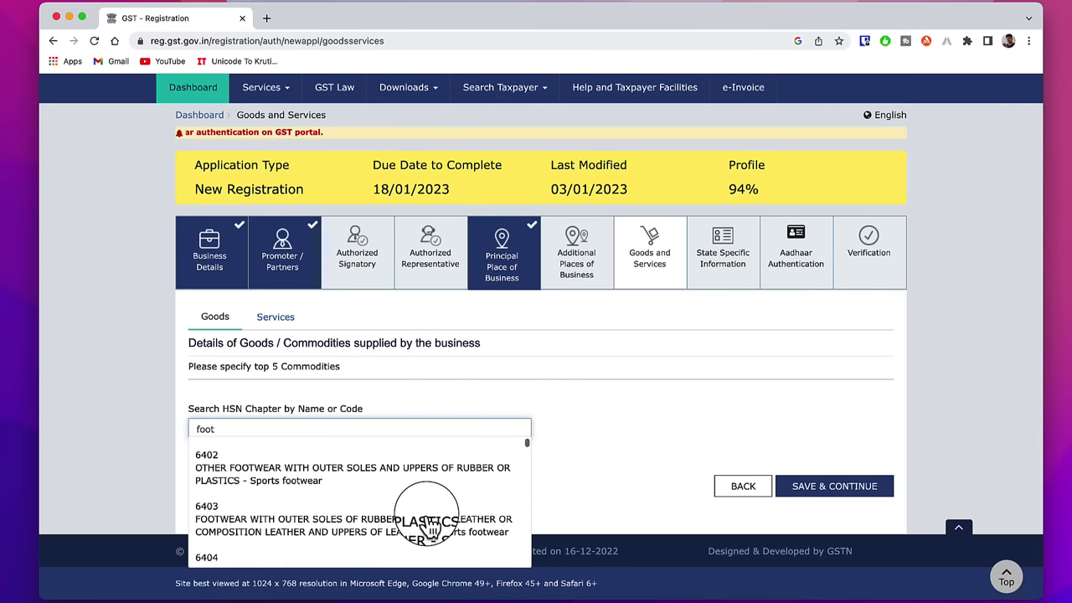
{"action": "left_click", "coordinate": [143, 428]}
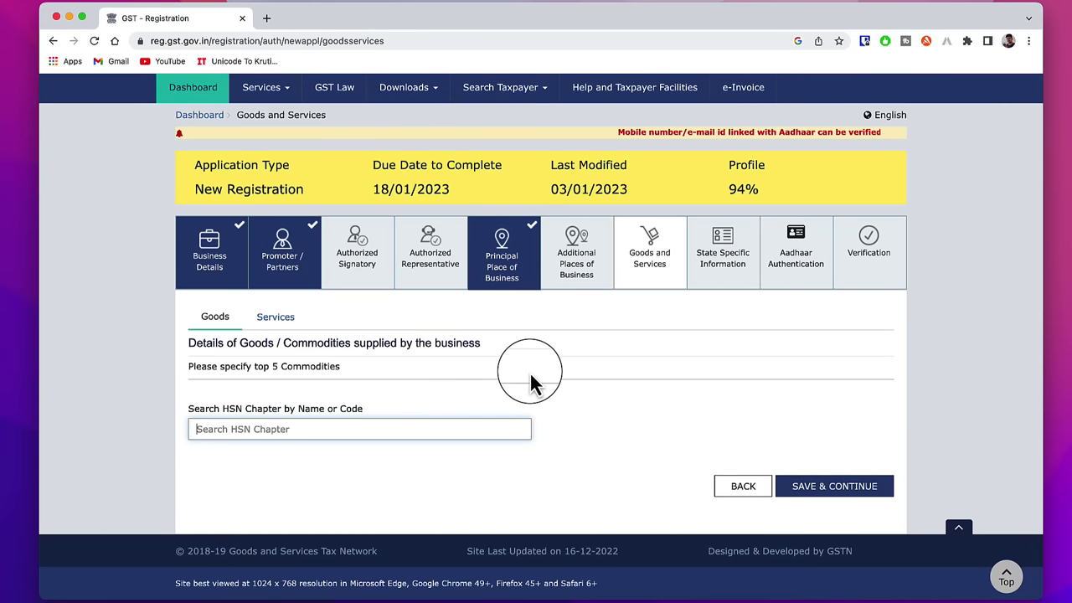
Add service classification code 997152, Brokerage and related securities and commodities services, to the services offered by the business.
{"action": "left_click", "coordinate": [280, 320]}
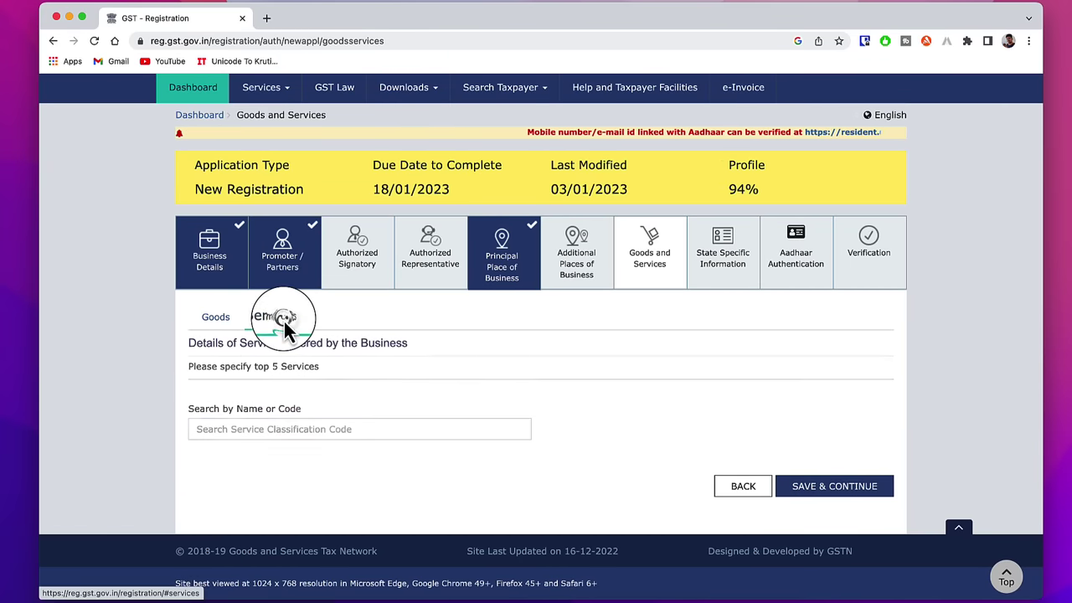
{"action": "left_click", "coordinate": [297, 431]}
{"action": "type", "text": "997152"}
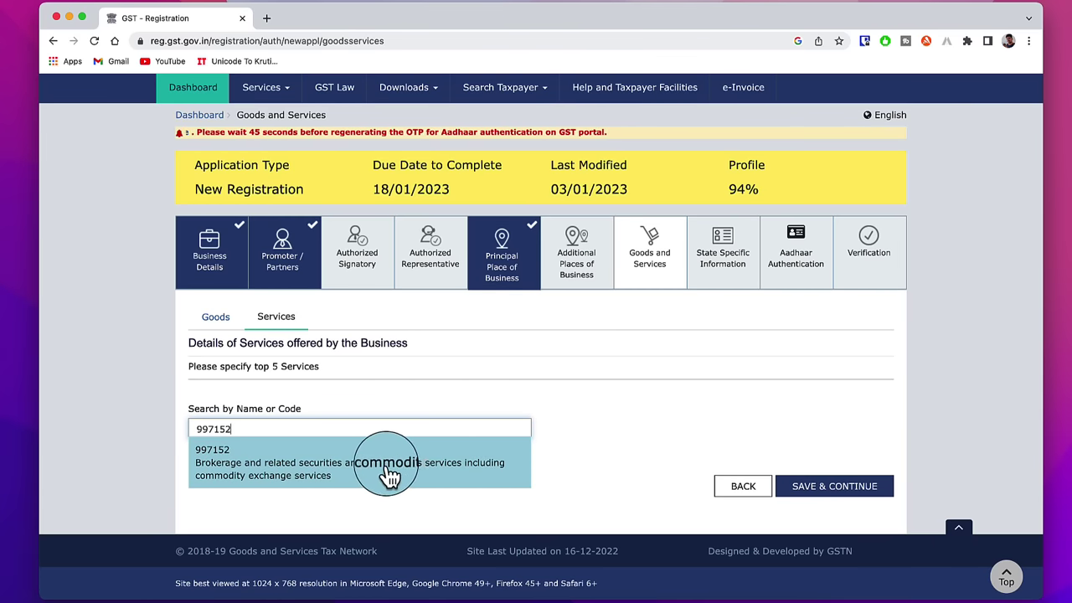
{"action": "left_click", "coordinate": [450, 484]}
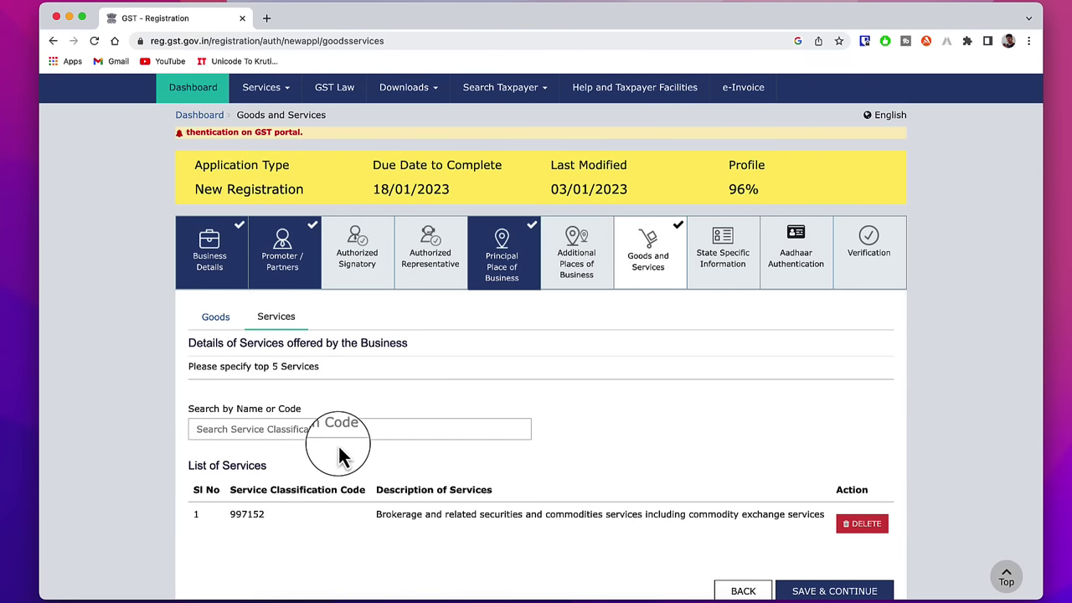
Search the services for "adverti", add code 998361 Advertising Services, and save the goods and services details.
{"action": "scroll", "coordinate": [343, 444], "scroll_direction": "down", "scroll_amount": 1}
{"action": "left_click", "coordinate": [281, 397]}
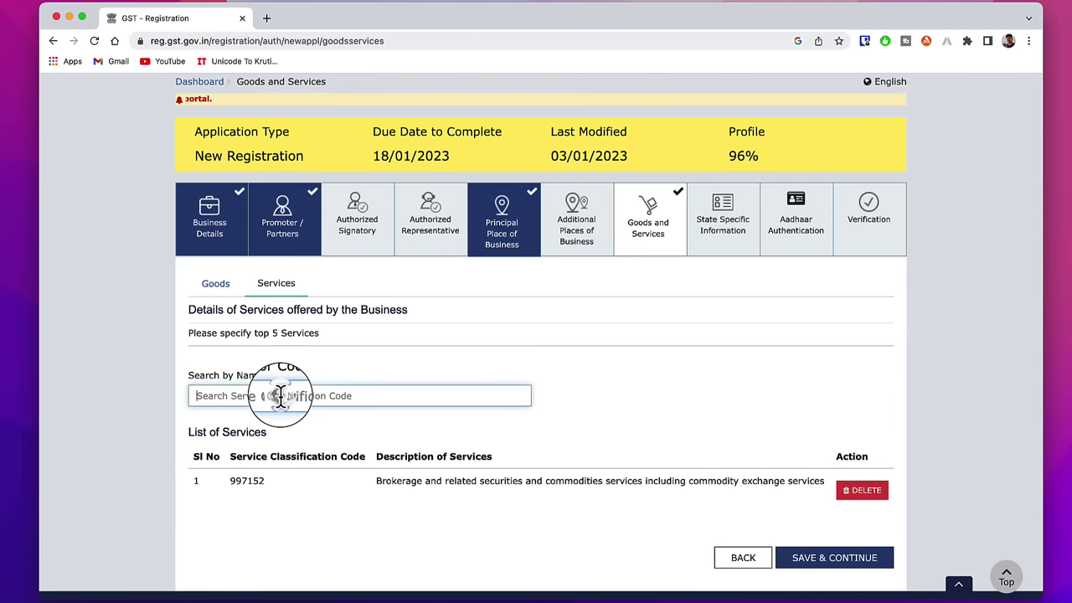
{"action": "type", "text": "adverti"}
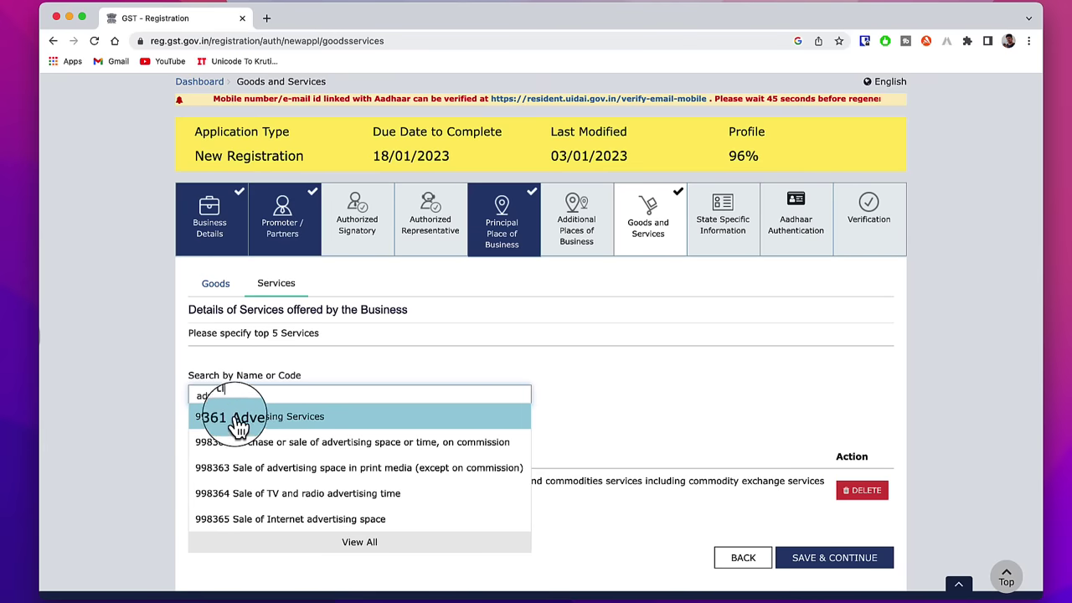
{"action": "left_click", "coordinate": [303, 416]}
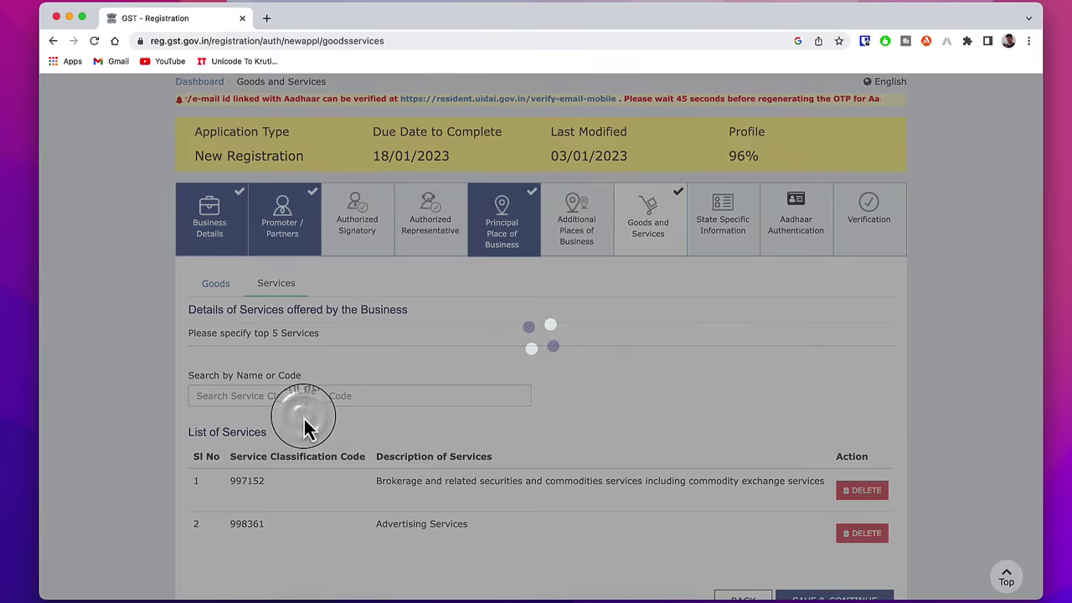
{"action": "scroll", "coordinate": [609, 455], "scroll_direction": "down", "scroll_amount": 3}
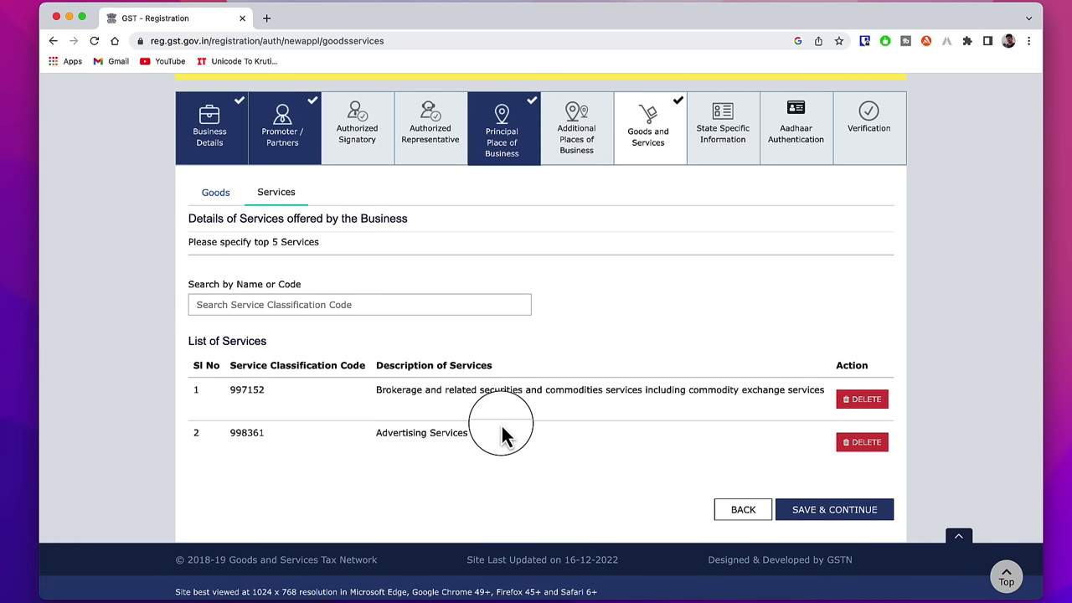
{"action": "left_click", "coordinate": [829, 509]}
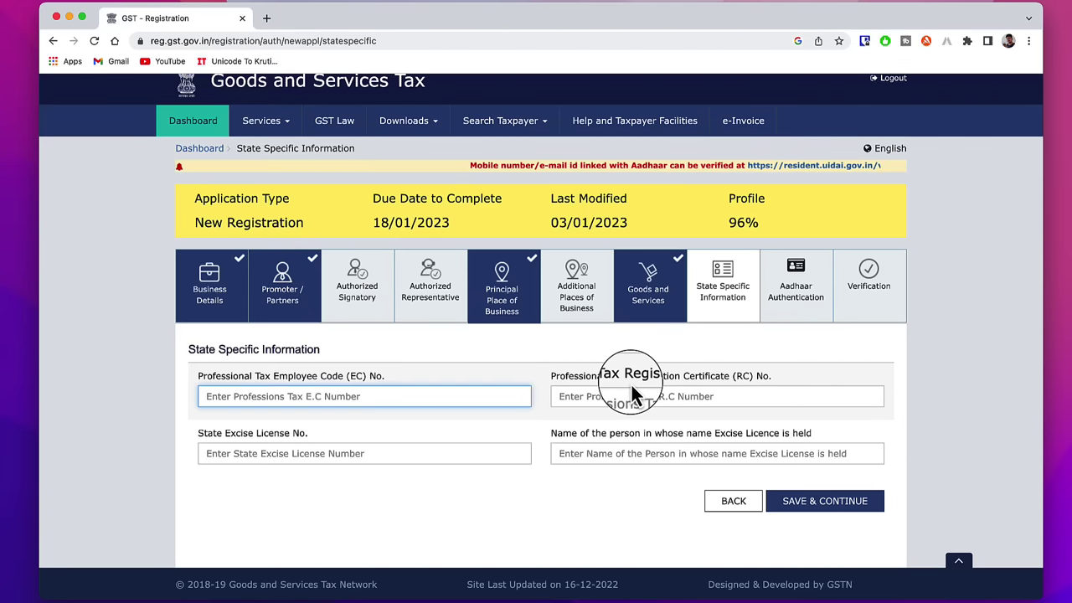
Save State Specific Information with its fields blank, select the listed person for Aadhaar authentication, and try to save.
{"action": "left_click", "coordinate": [800, 501]}
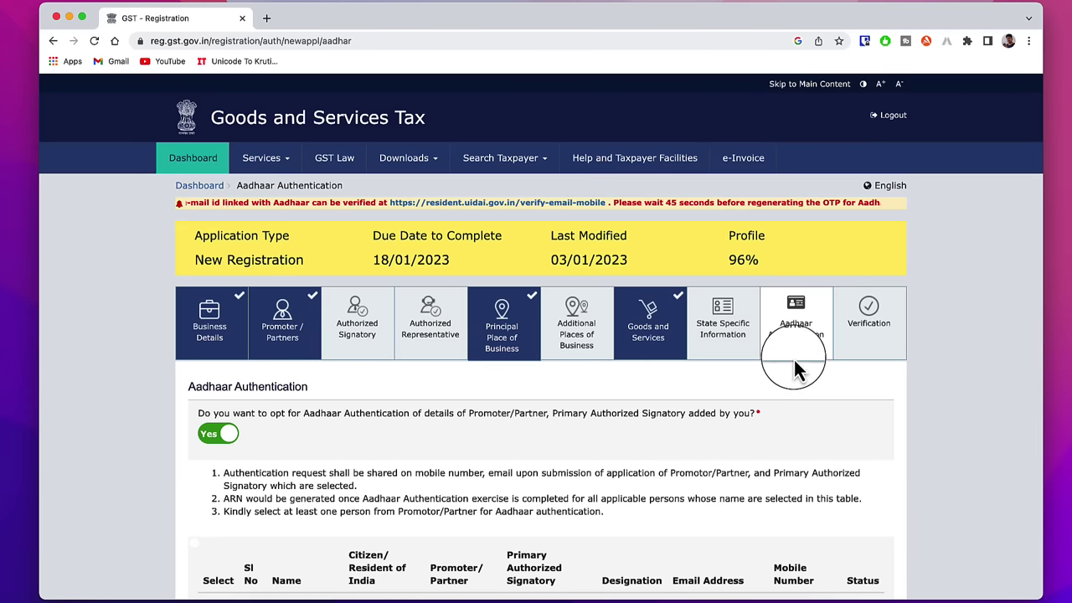
{"action": "scroll", "coordinate": [259, 410], "scroll_direction": "down", "scroll_amount": 3}
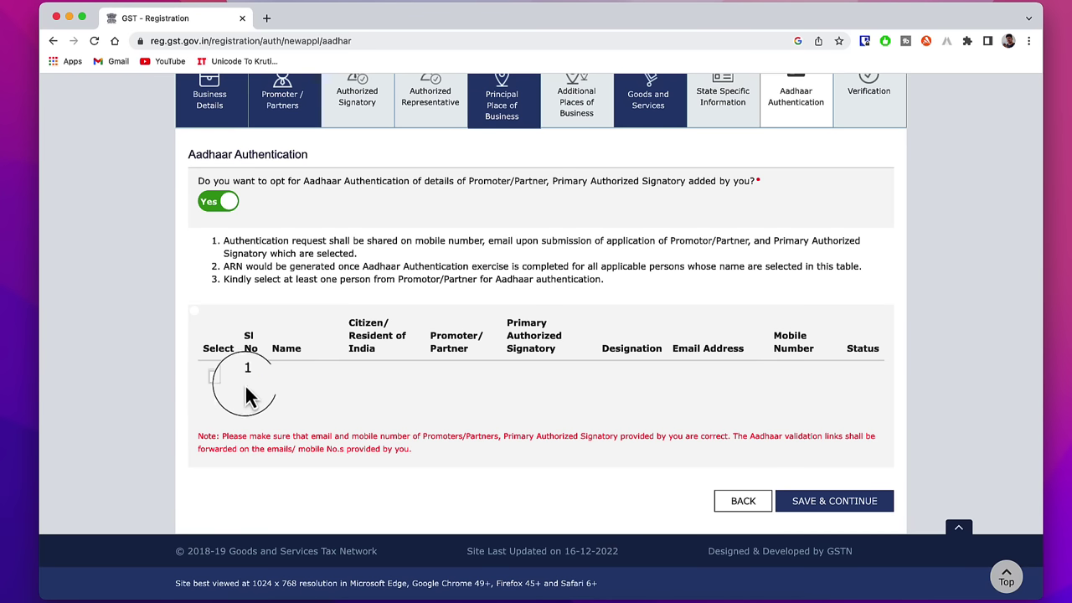
{"action": "left_click", "coordinate": [215, 377]}
{"action": "left_click", "coordinate": [842, 499]}
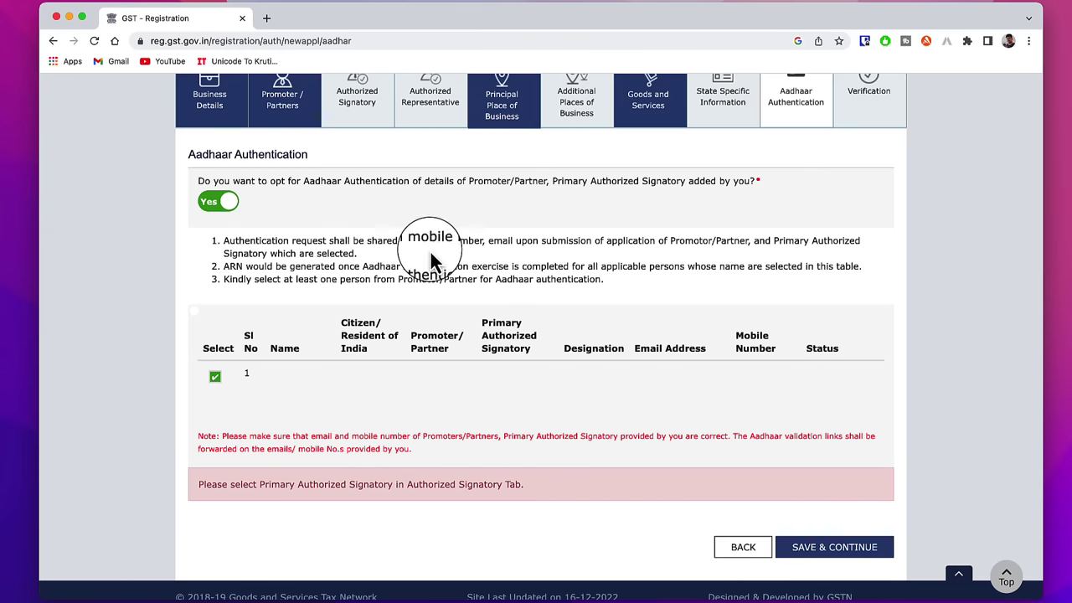
Set the person as Primary Authorized Signatory and save the signatory details, then save the Aadhaar Authentication section.
{"action": "left_click", "coordinate": [359, 100]}
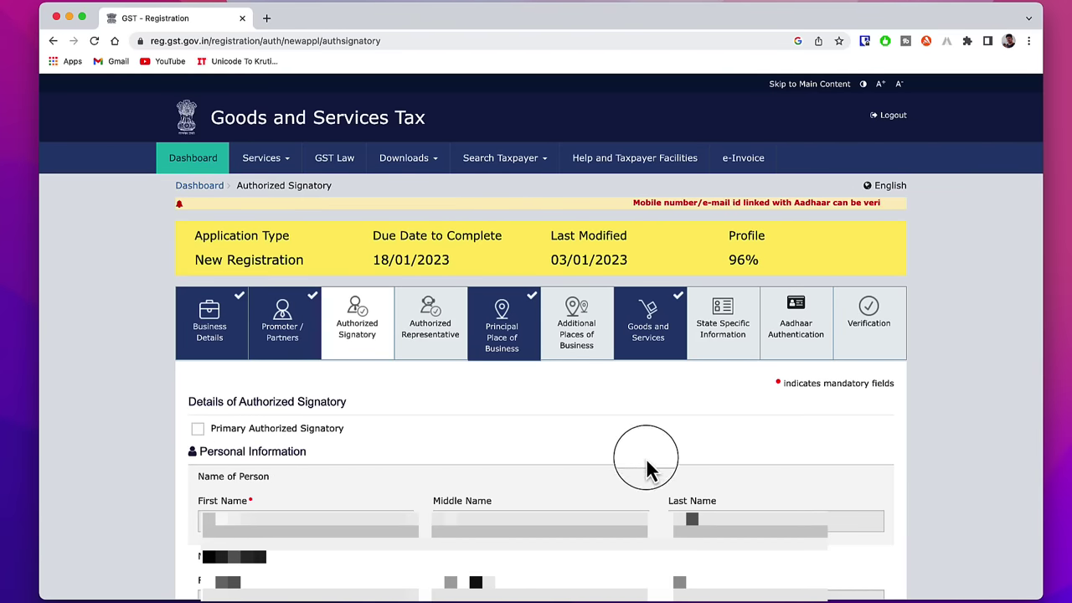
{"action": "scroll", "coordinate": [645, 470], "scroll_direction": "down", "scroll_amount": 20}
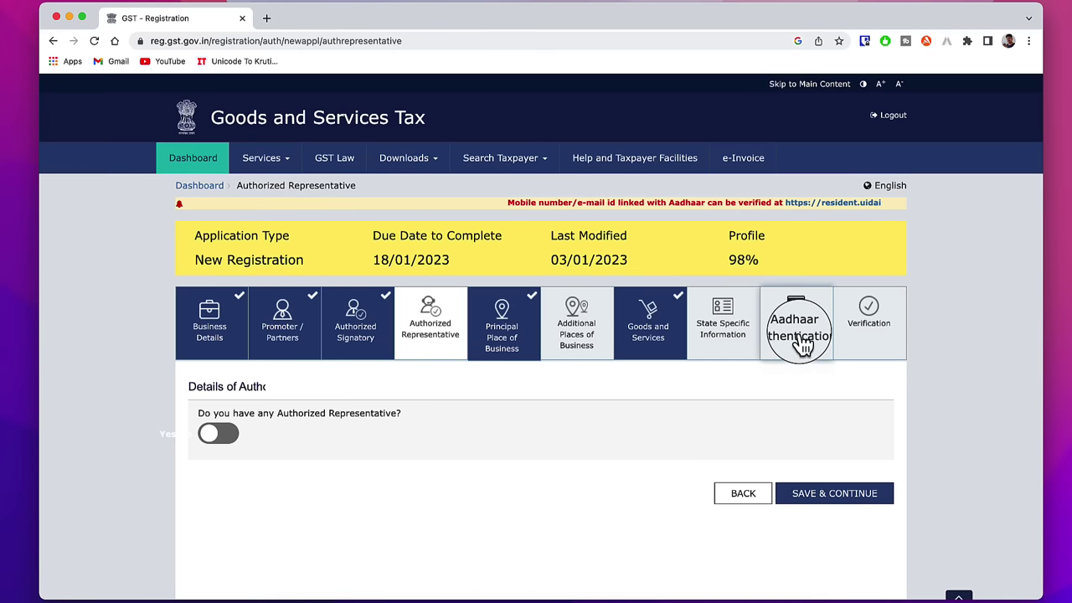
{"action": "left_click", "coordinate": [802, 343]}
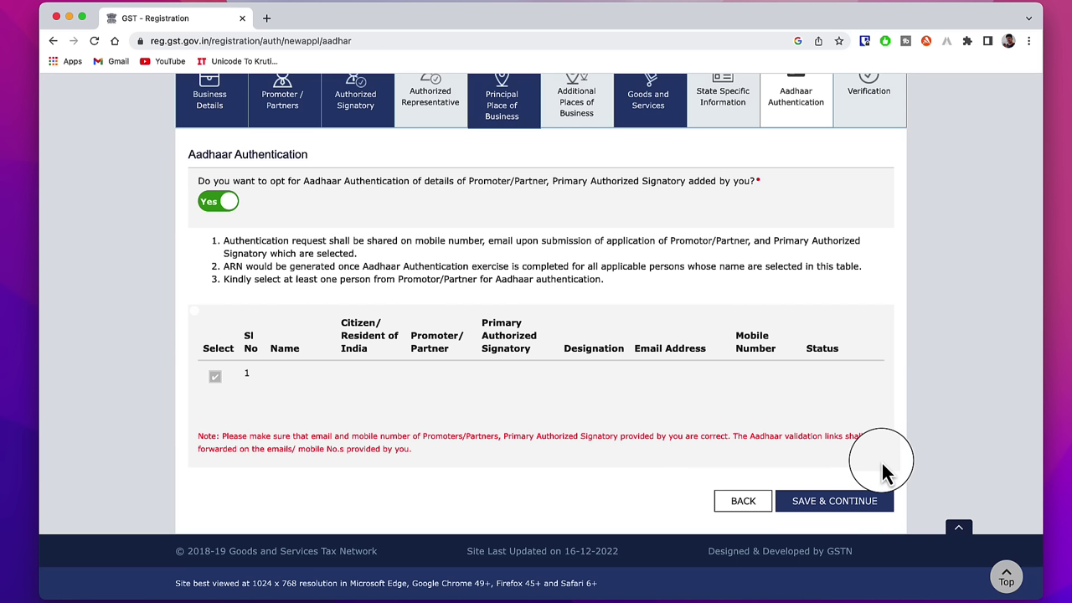
{"action": "left_click", "coordinate": [841, 501]}
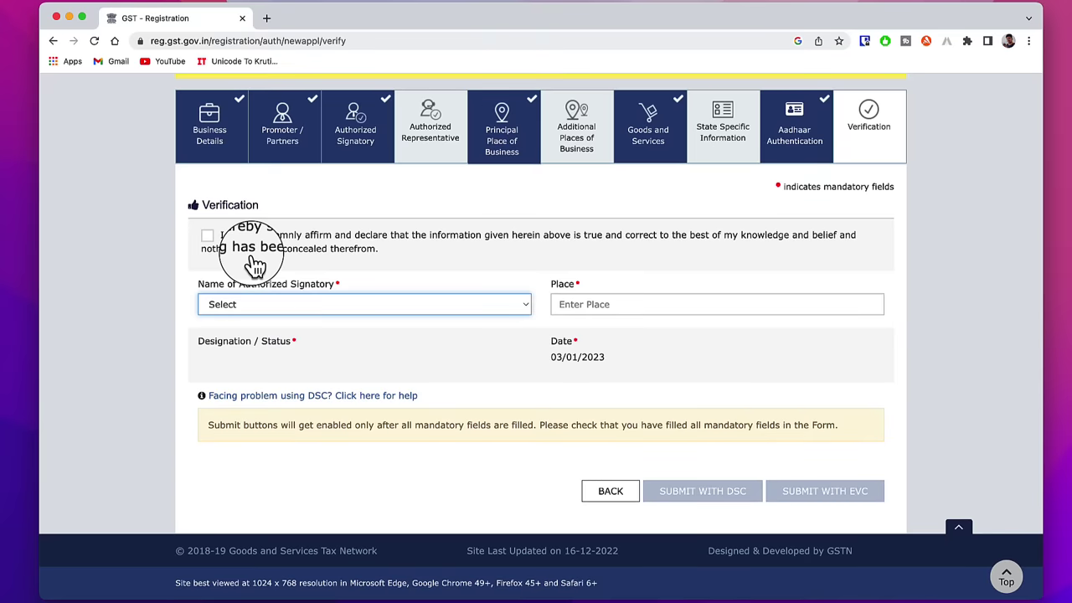
Accept the verification declaration, submit the registration application, and read the submission acknowledgement.
{"action": "left_click", "coordinate": [208, 238]}
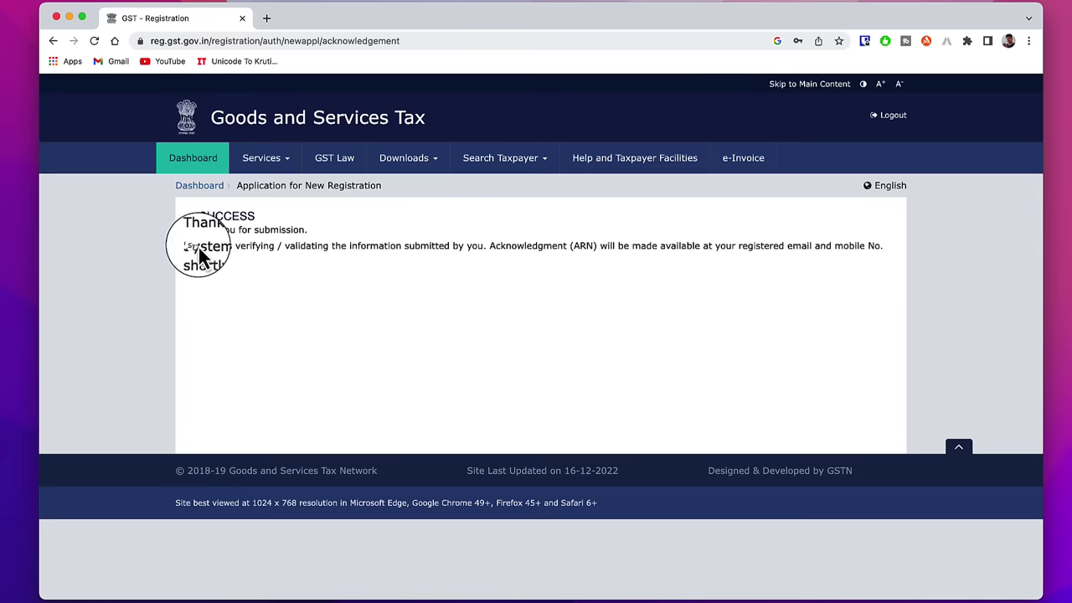
{"action": "left_click_drag", "start_coordinate": [191, 246], "coordinate": [329, 251]}
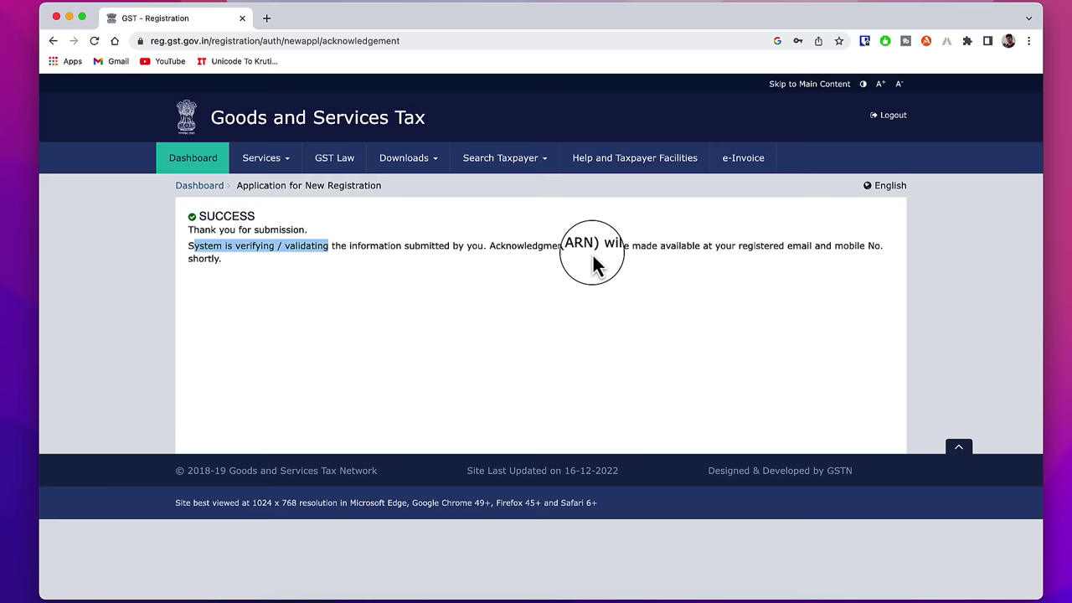
{"action": "left_click", "coordinate": [499, 330]}
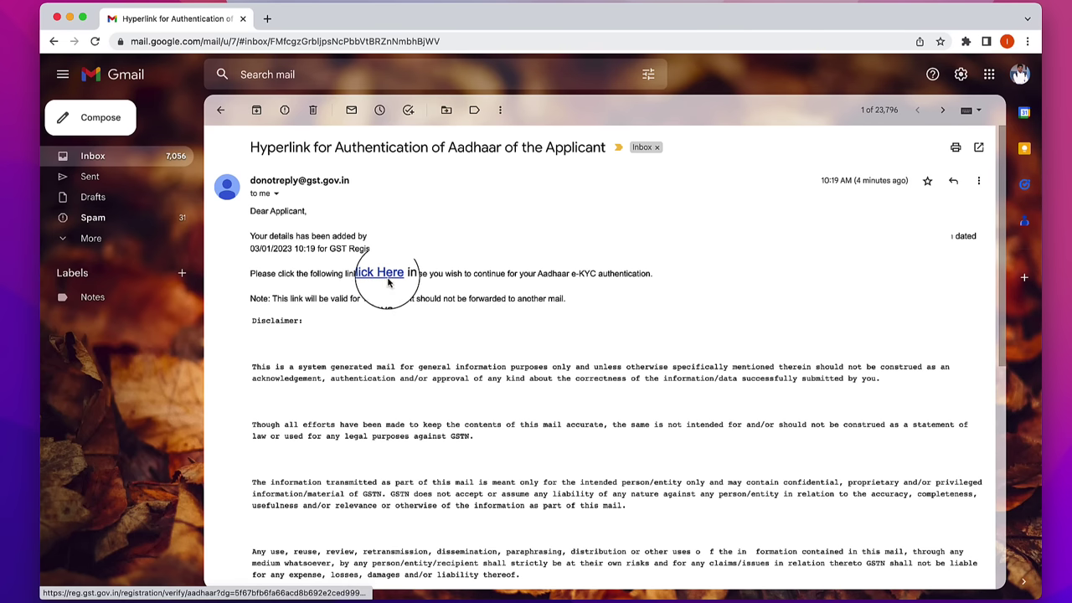
Open the Aadhaar authentication link from the GST e-mail in Gmail, give the English consent, and choose Aadhaar Number for the e-KYC.
{"action": "left_click", "coordinate": [387, 282]}
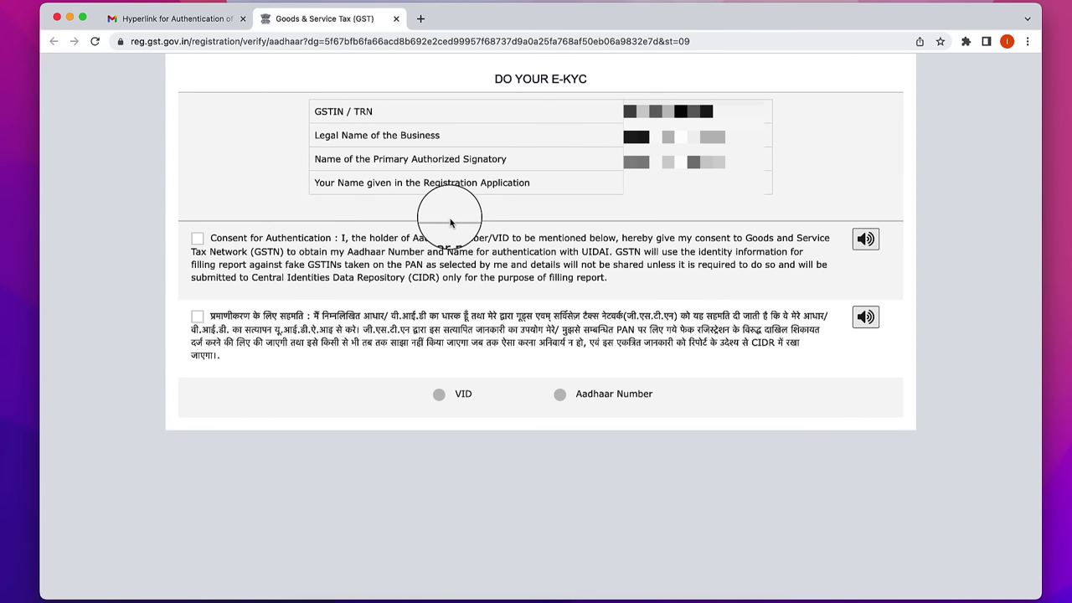
{"action": "left_click", "coordinate": [197, 240]}
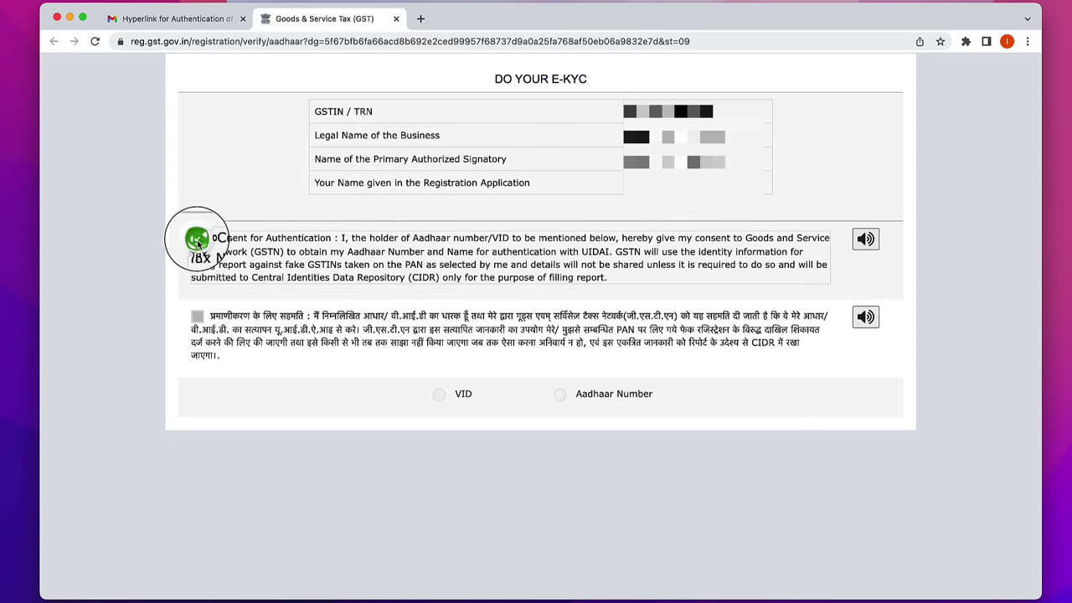
{"action": "left_click", "coordinate": [563, 399]}
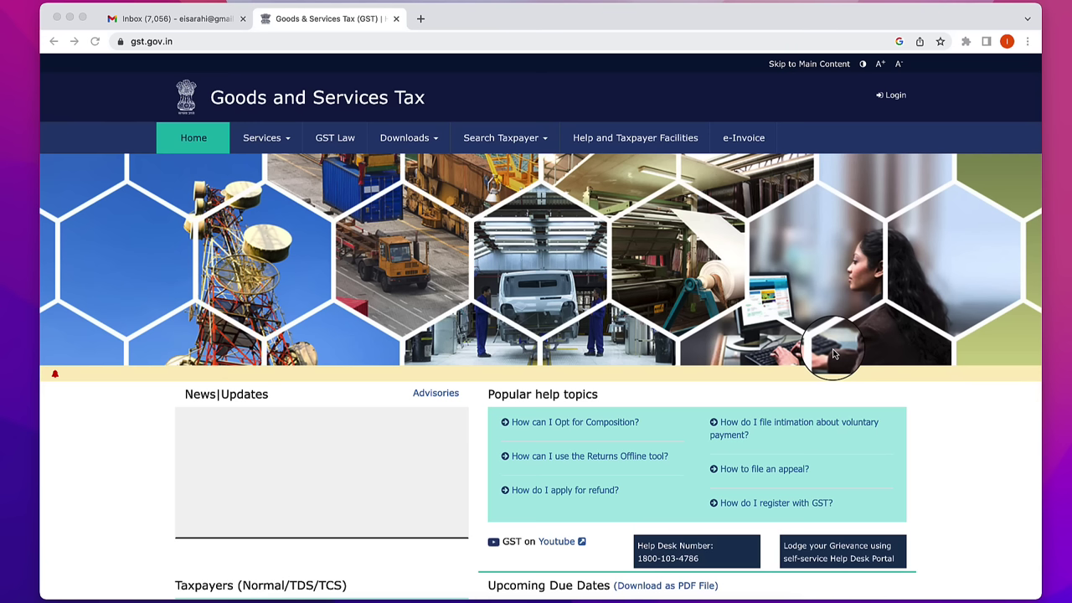
Open Track Application Status on the GST portal for the Registration module and activate the ARN entry field.
{"action": "left_click", "coordinate": [268, 138]}
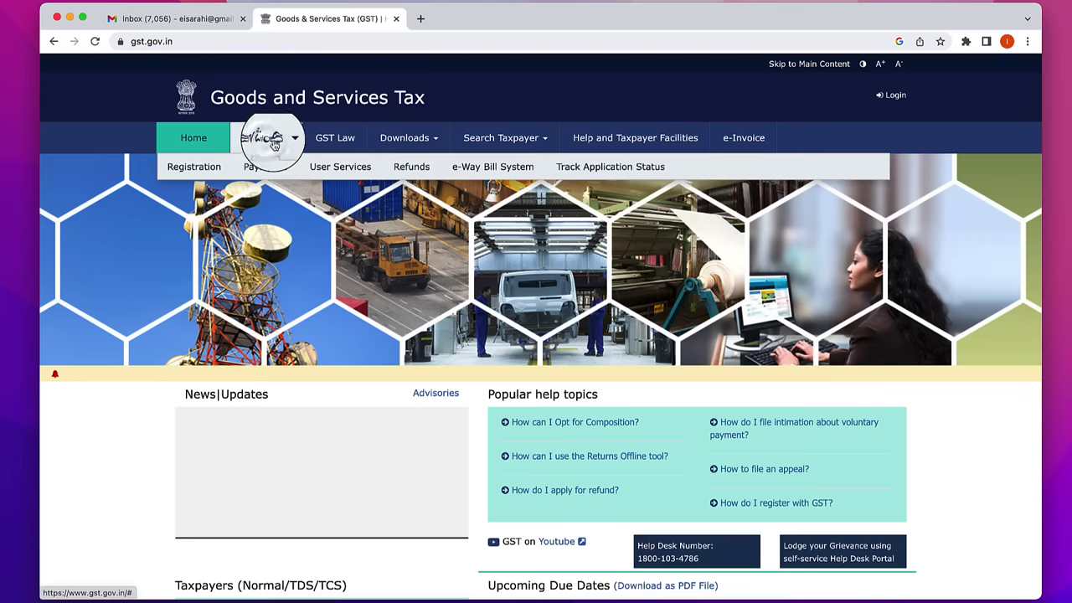
{"action": "left_click", "coordinate": [598, 167]}
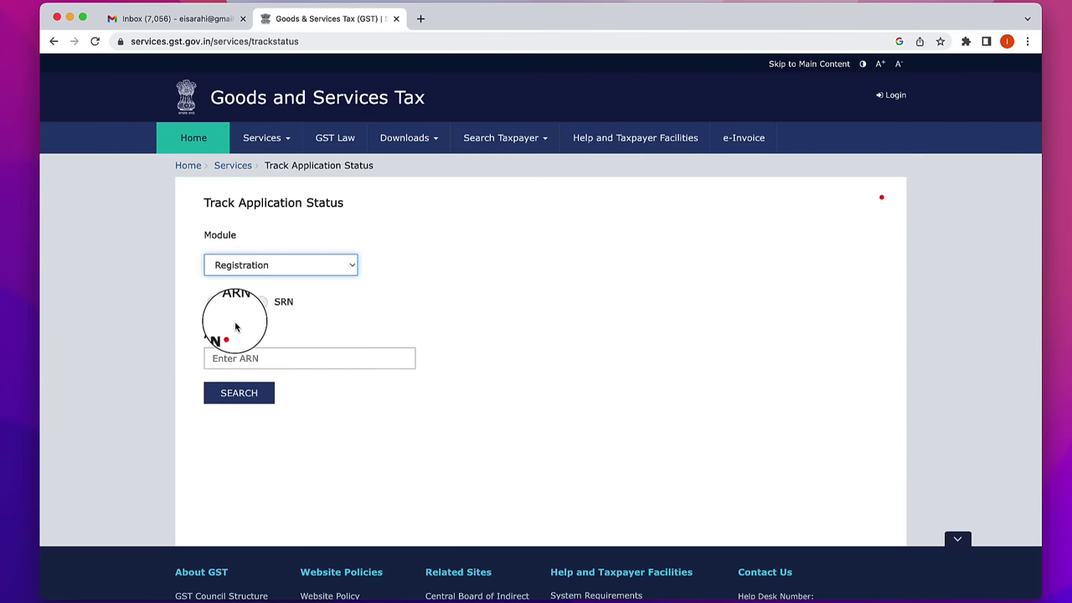
{"action": "left_click", "coordinate": [247, 360]}
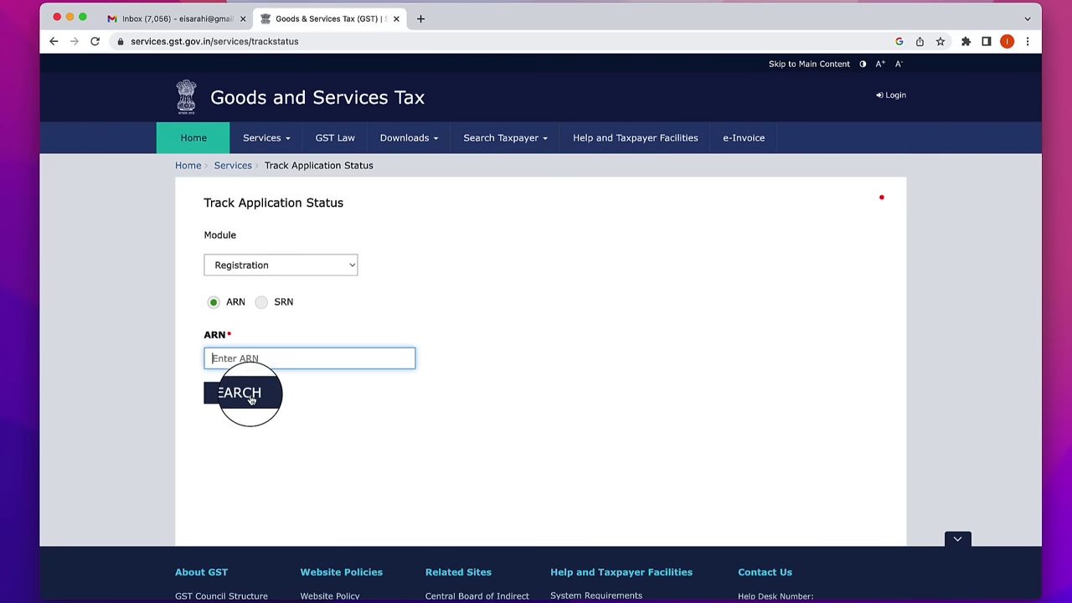